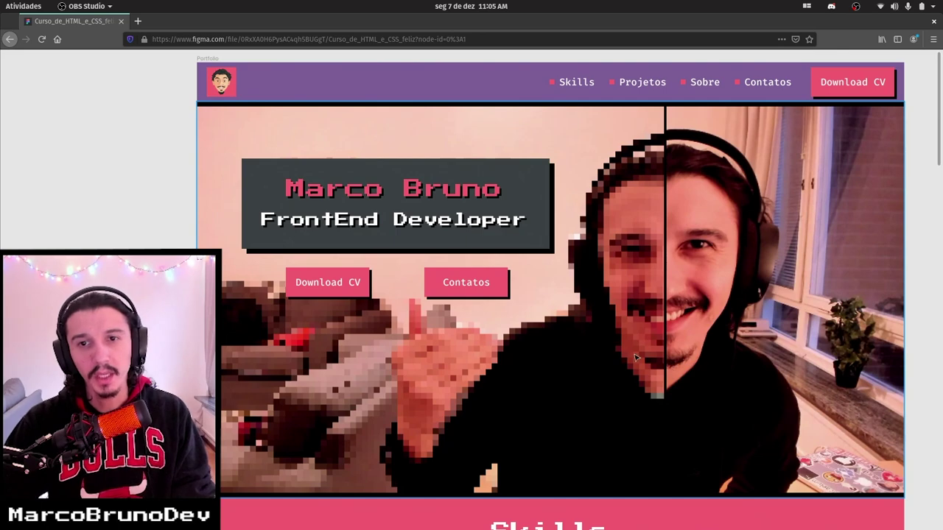
# Scroll and pan around the portfolio canvas to look it over
pyautogui.click(624, 277)
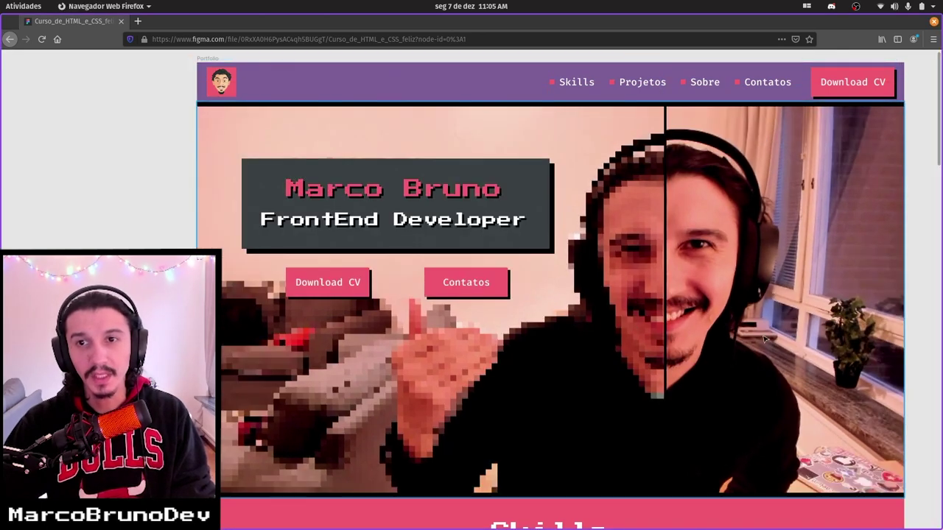
pyautogui.scroll(-5, 628, 286)
pyautogui.scroll(-3, 656, 273)
pyautogui.scroll(-3, 657, 273)
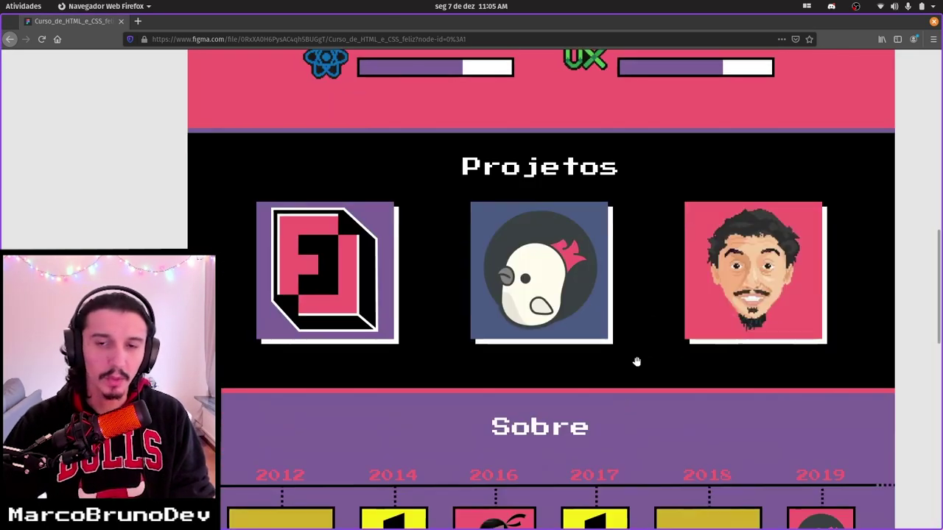
pyautogui.scroll(-3, 636, 362)
pyautogui.scroll(-4, 611, 391)
pyautogui.scroll(-3, 594, 420)
pyautogui.scroll(-3, 605, 408)
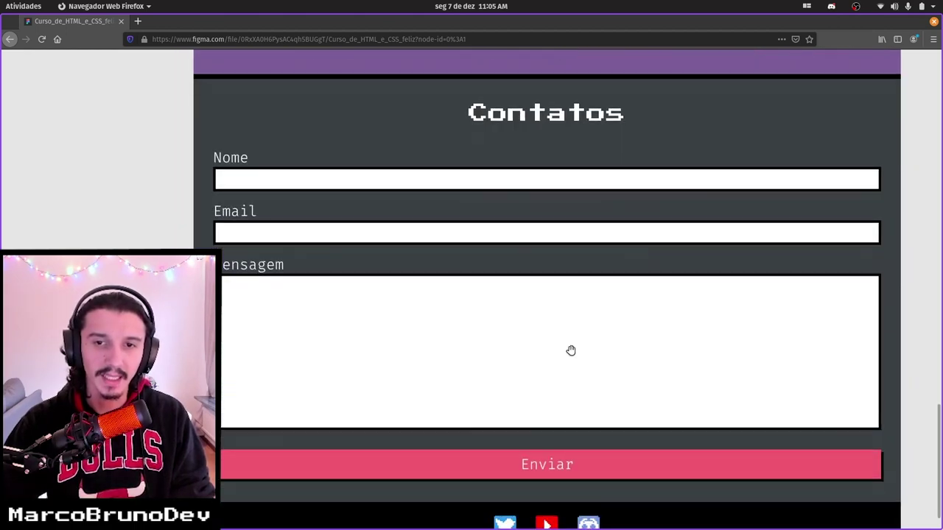
pyautogui.scroll(4, 567, 305)
pyautogui.scroll(4, 576, 441)
pyautogui.scroll(4, 575, 441)
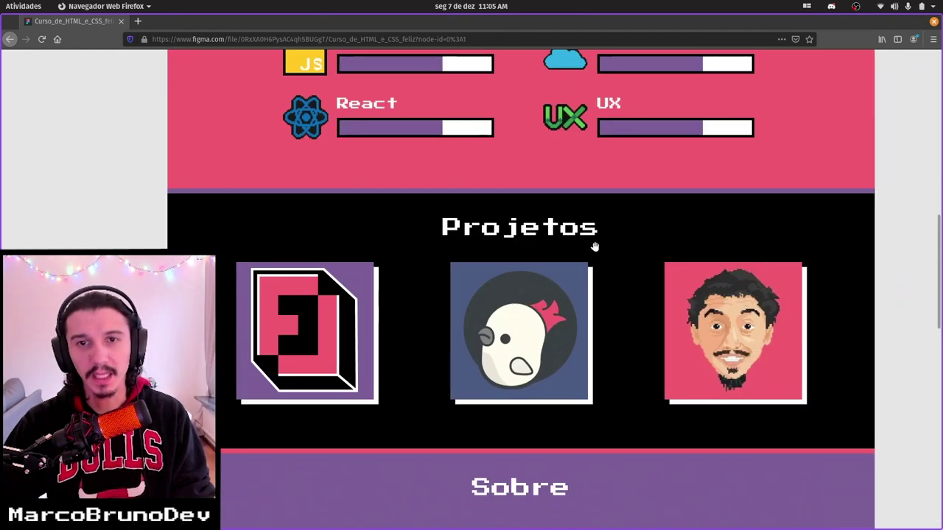
pyautogui.scroll(3, 595, 246)
pyautogui.scroll(2, 624, 204)
pyautogui.scroll(1, 623, 204)
pyautogui.scroll(3, 623, 165)
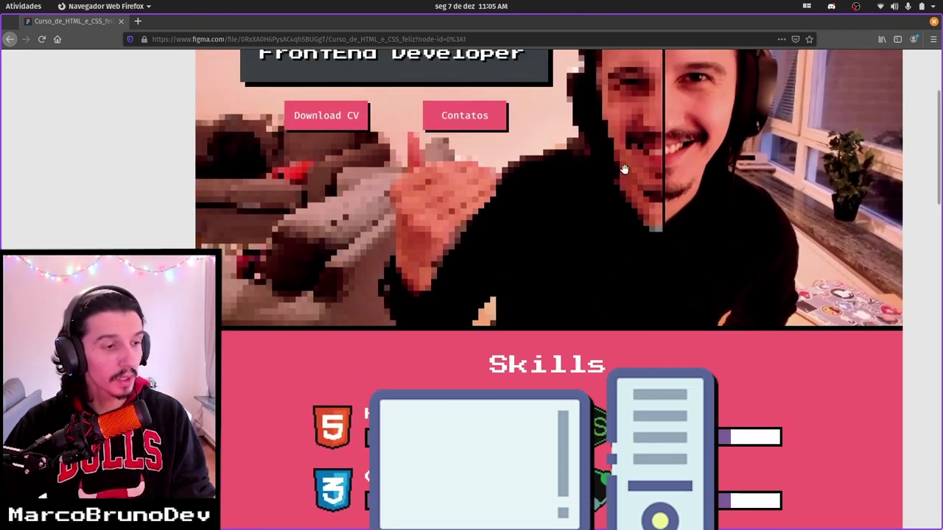
pyautogui.scroll(3, 623, 165)
pyautogui.scroll(1, 600, 158)
pyautogui.scroll(-1, 324, 76)
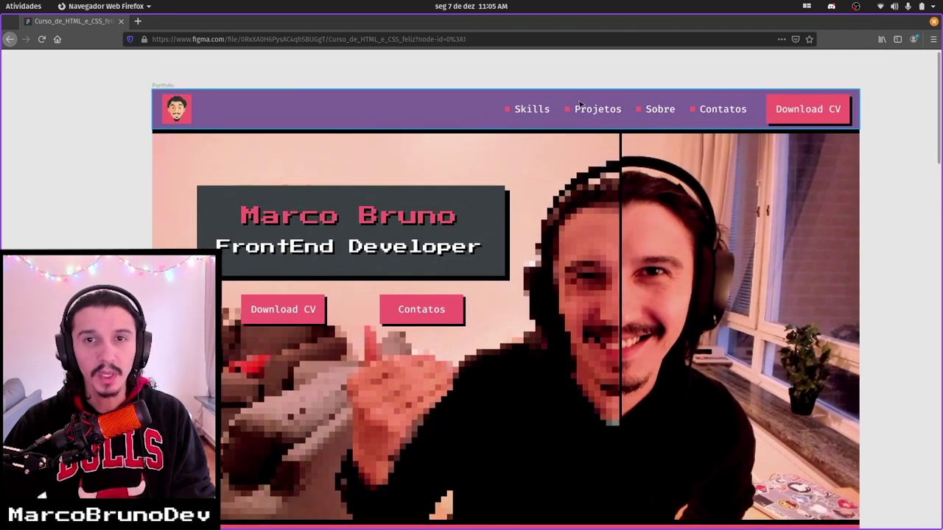
pyautogui.moveTo(379, 130); pyautogui.dragTo(409, 119)
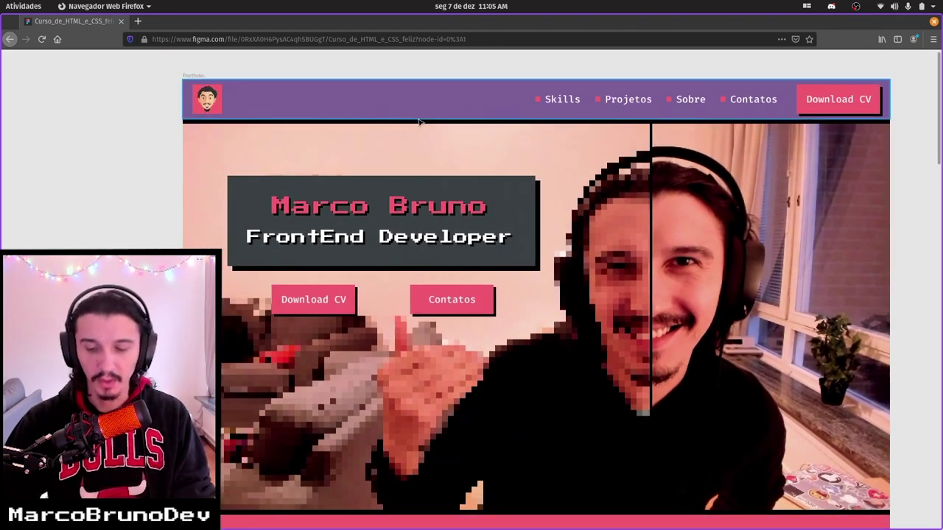
# Toggle the UI with Ctrl+\ until the toolbar, Layers and Design panels show again
pyautogui.hotkey('ctrl', '\\')
pyautogui.hotkey('ctrl', '\\')
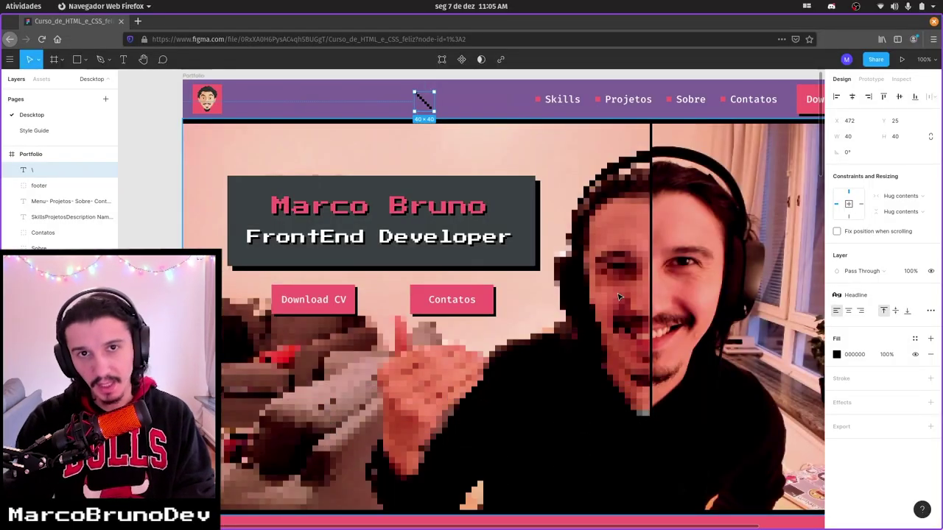
pyautogui.hotkey('ctrl', '\\')
pyautogui.hotkey('ctrl', '\\')
pyautogui.hotkey('ctrl', '\\')
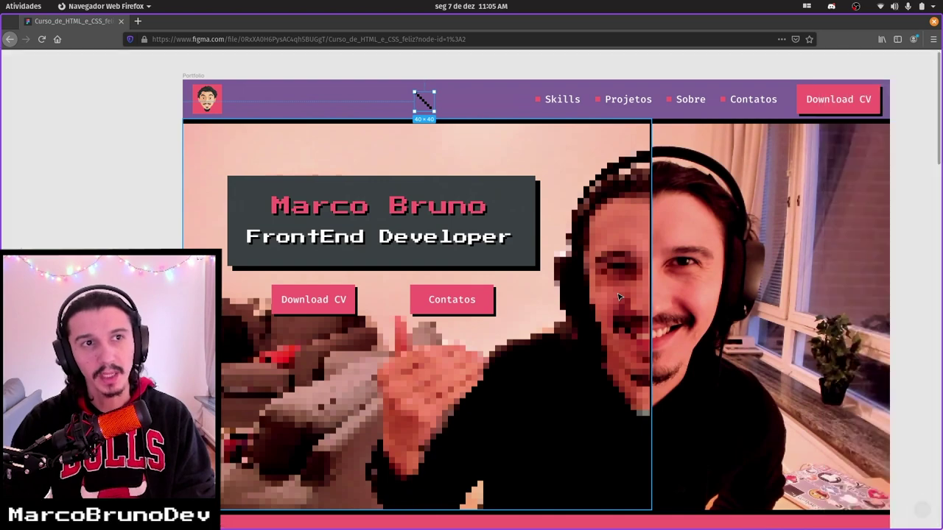
pyautogui.hotkey('ctrl', '\\')
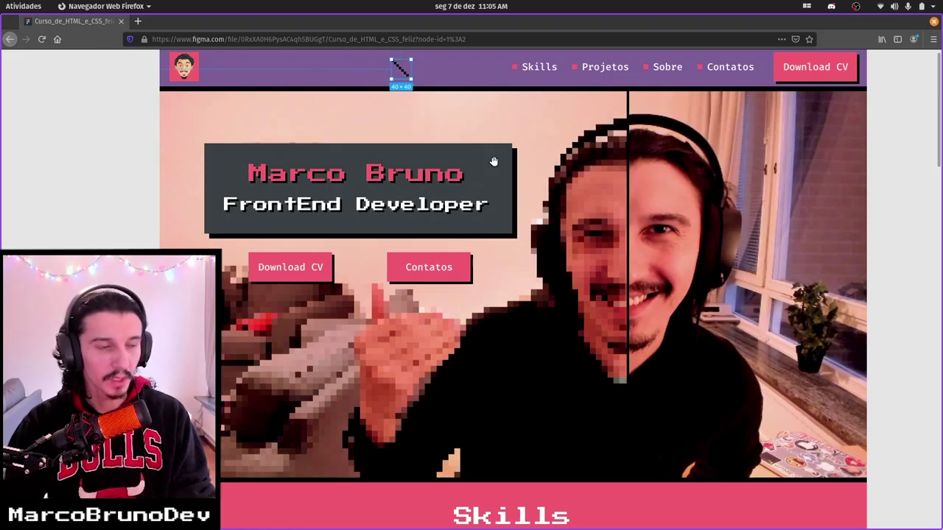
pyautogui.hotkey('ctrl', '\\')
pyautogui.scroll(2, 508, 169)
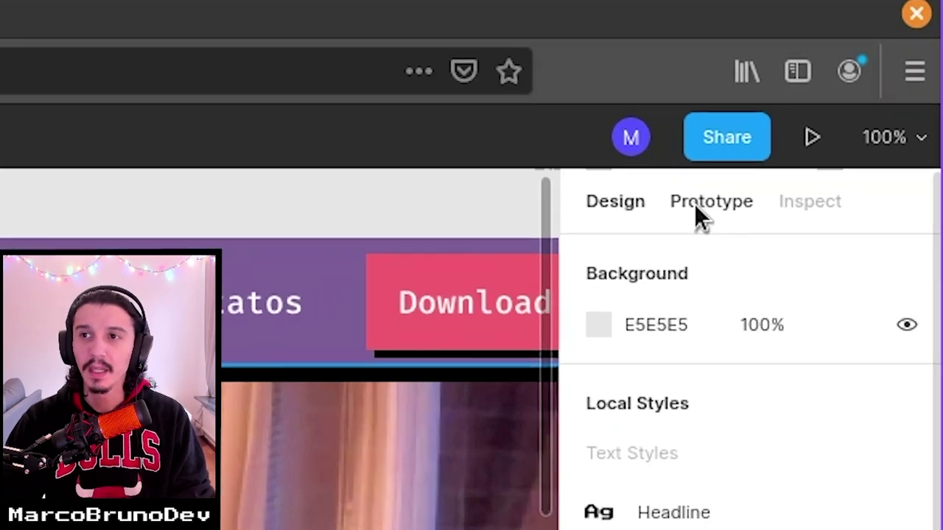
# View the hero title group's Prototype and Inspect CSS details, then return to Design
pyautogui.click(696, 213)
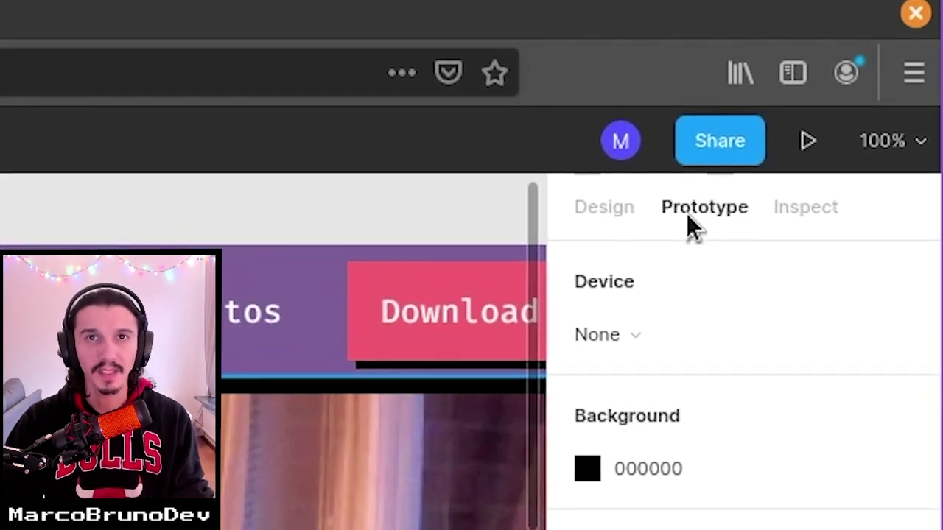
pyautogui.click(803, 210)
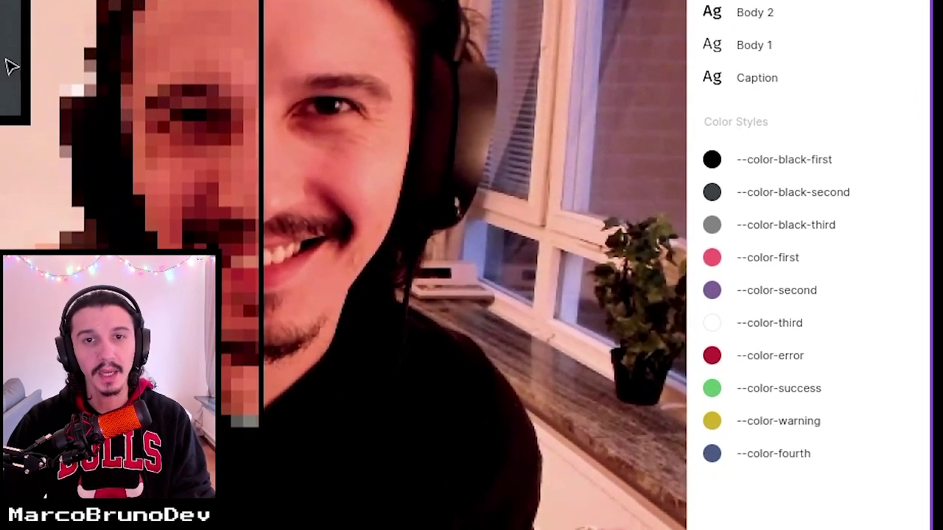
pyautogui.click(9, 64)
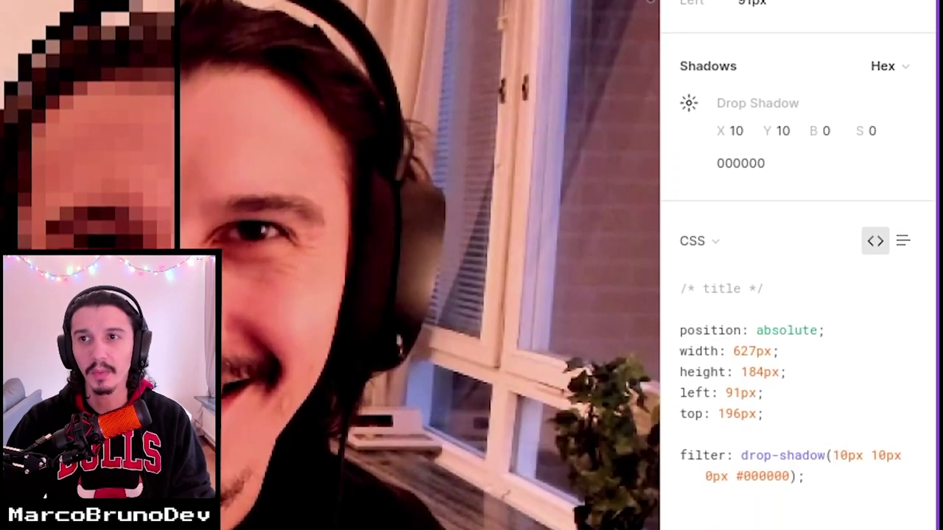
pyautogui.click(841, 79)
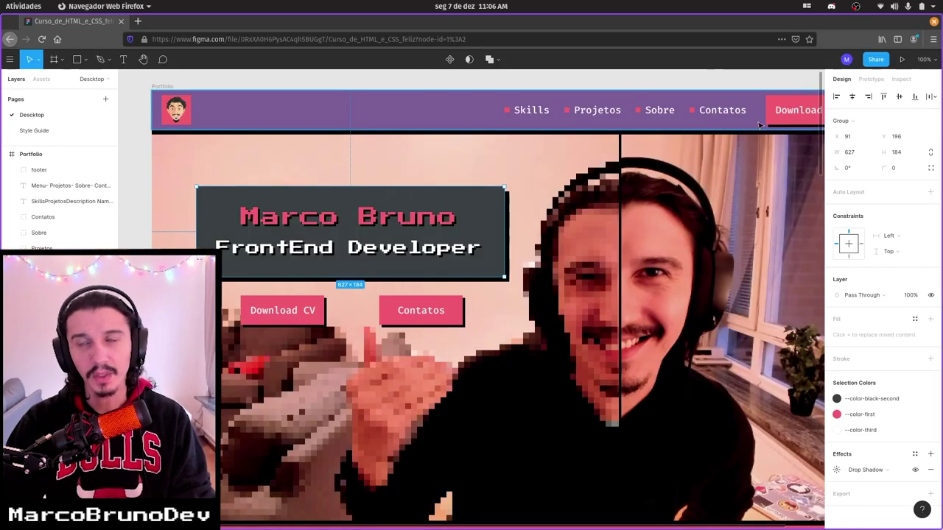
# Select the Header's 1440×80 background bar and confirm its fill is --color-second
pyautogui.moveTo(274, 134); pyautogui.dragTo(299, 127)
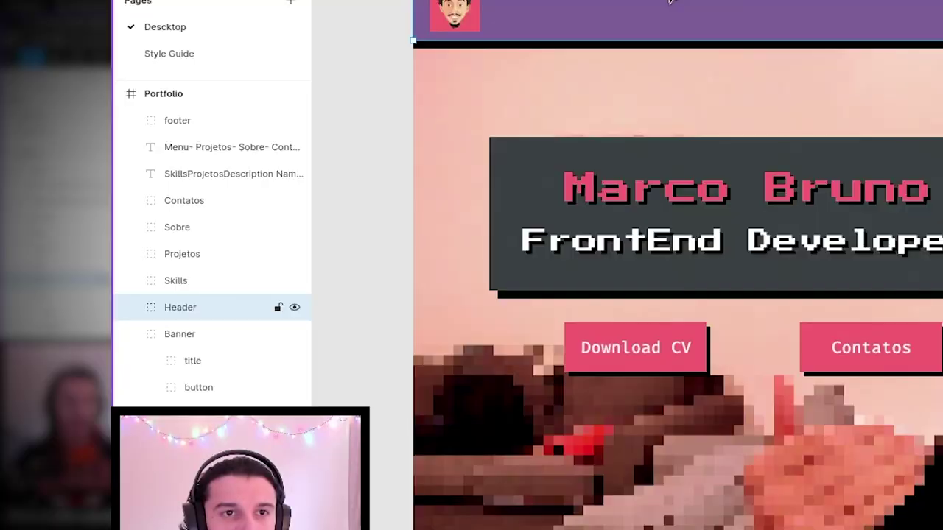
pyautogui.click(131, 307)
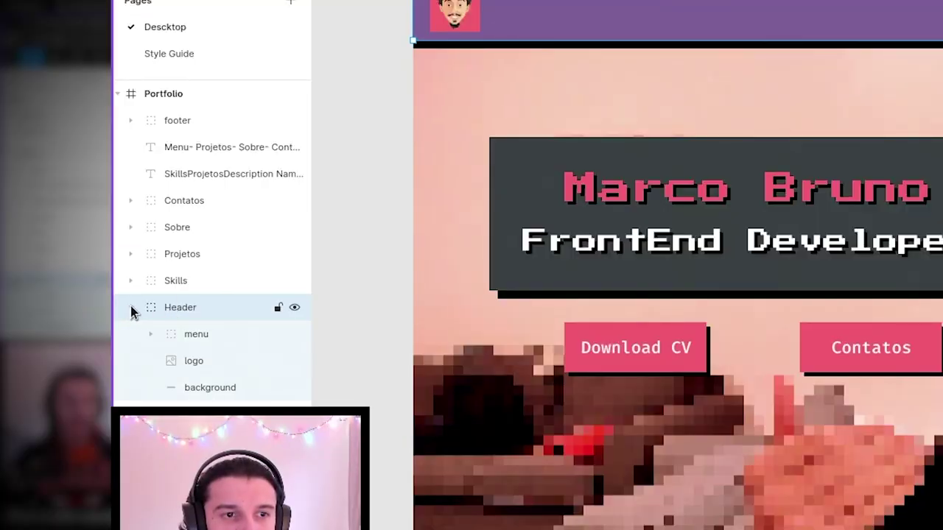
pyautogui.click(215, 389)
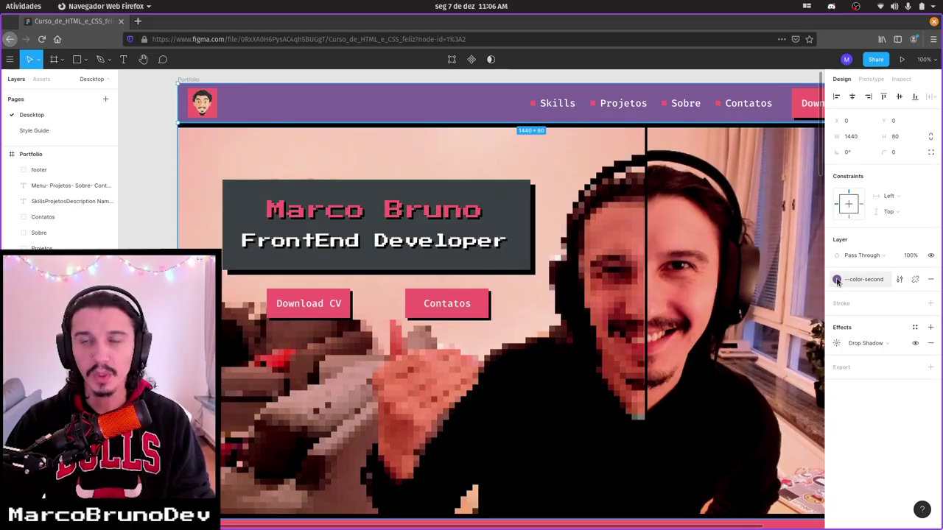
pyautogui.hotkey('shift', 'Return')
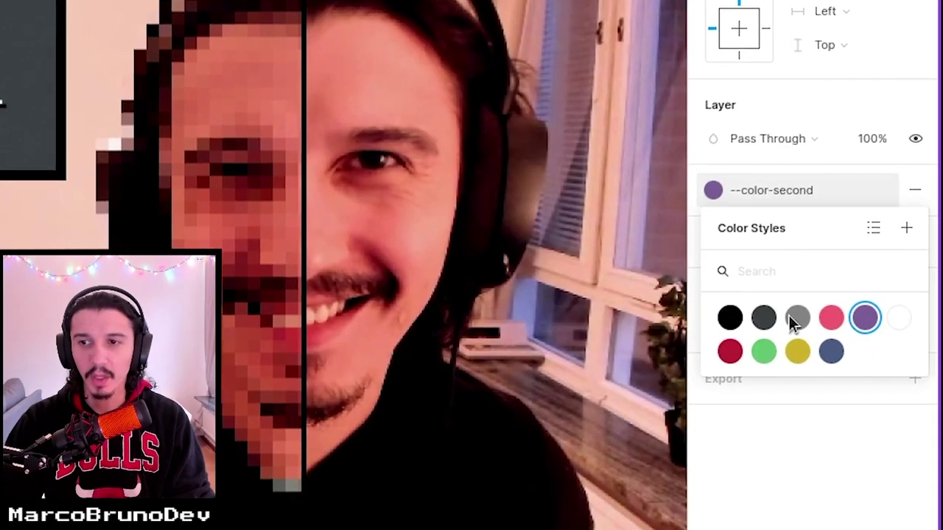
pyautogui.click(790, 202)
pyautogui.moveTo(799, 190)
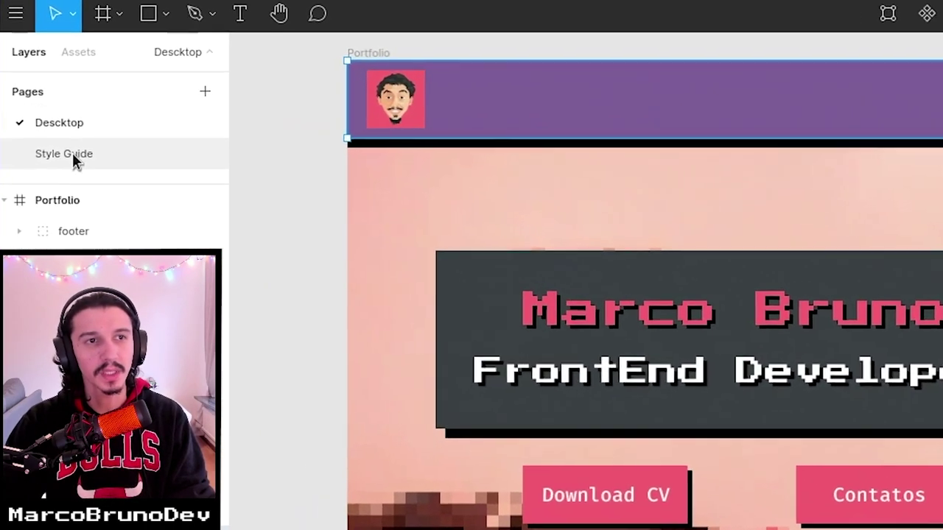
pyautogui.click(37, 131)
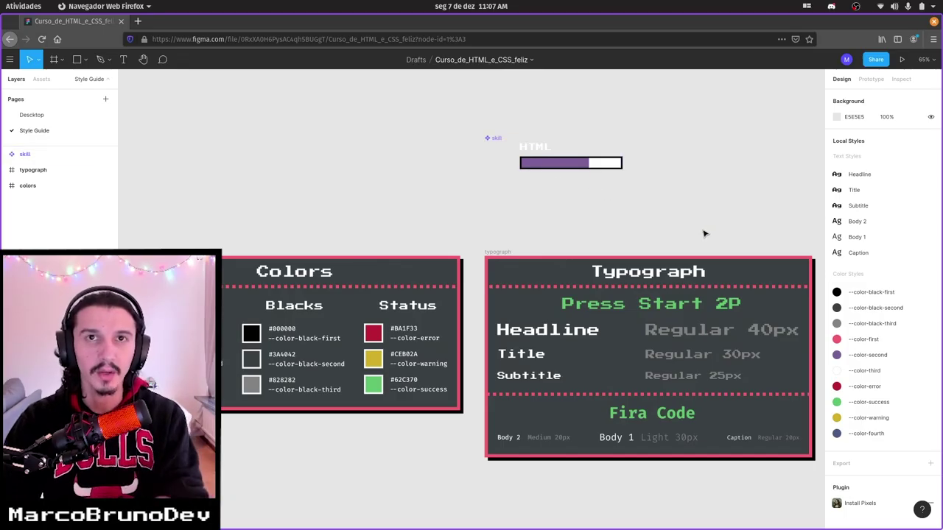
pyautogui.scroll(-1, 629, 222)
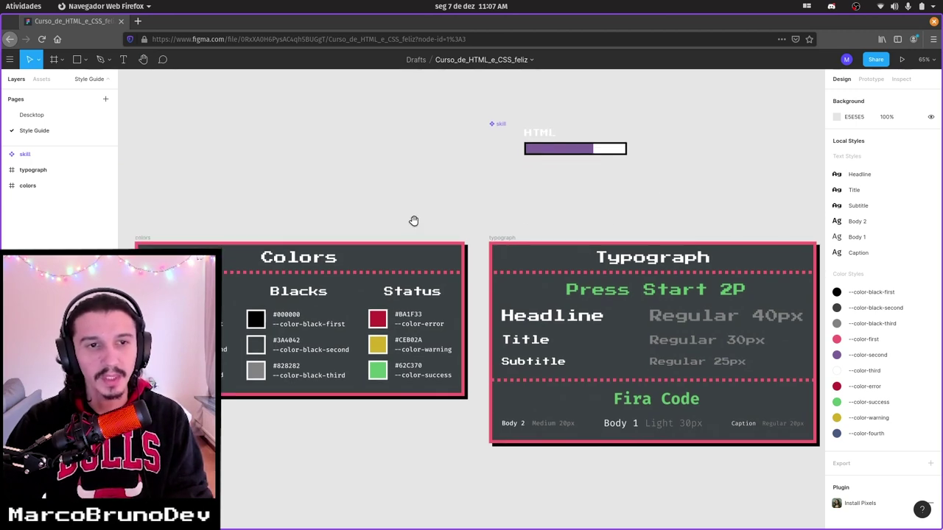
pyautogui.hscroll(-1, 413, 221)
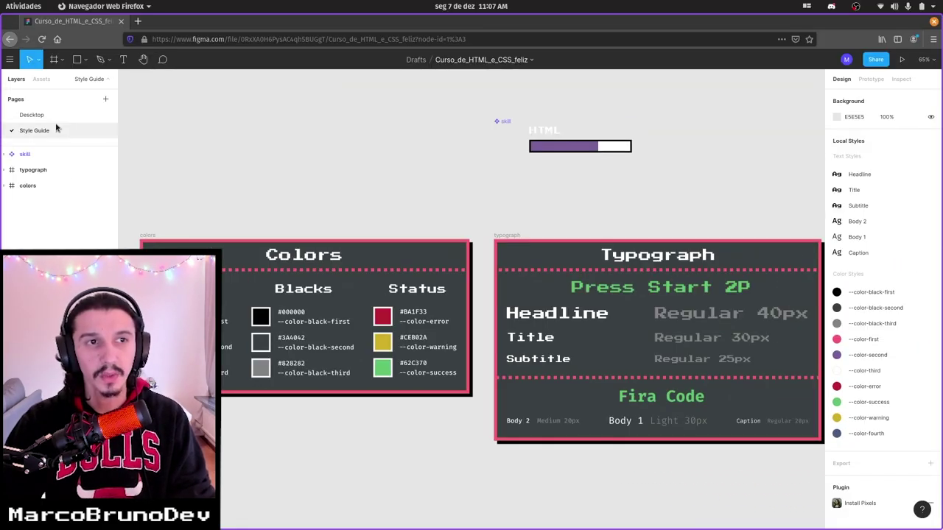
pyautogui.click(54, 118)
# Draw a small test rectangle on the portfolio canvas
pyautogui.hscroll(-2, 341, 216)
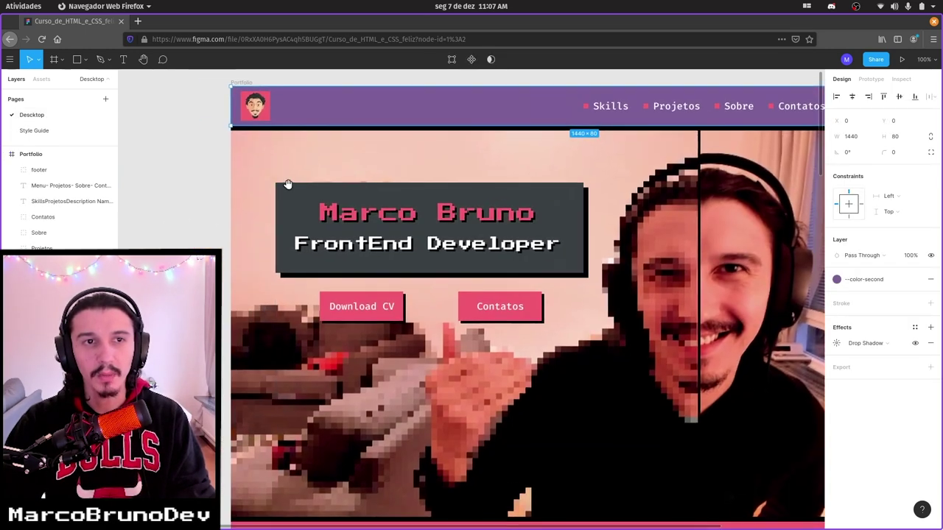
pyautogui.hscroll(1, 447, 268)
pyautogui.hscroll(-3, 369, 177)
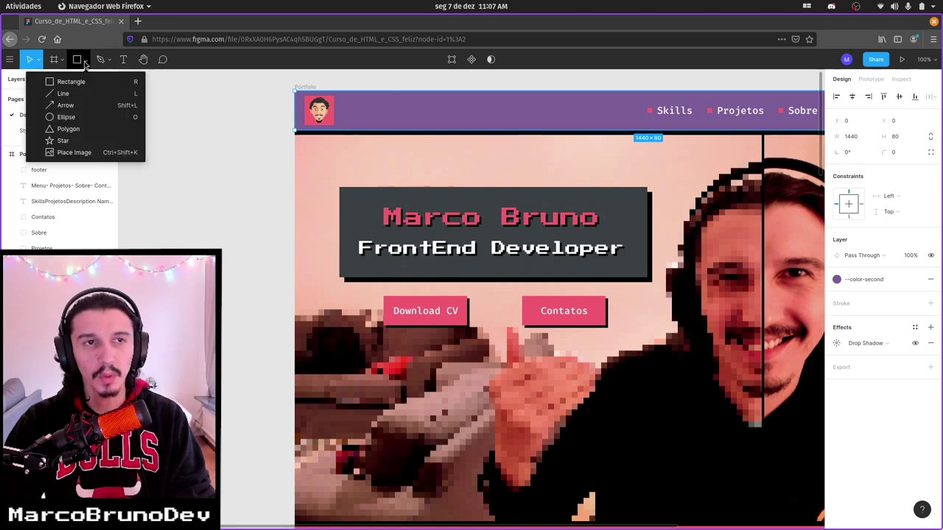
pyautogui.click(78, 83)
pyautogui.moveTo(329, 275); pyautogui.dragTo(359, 302)
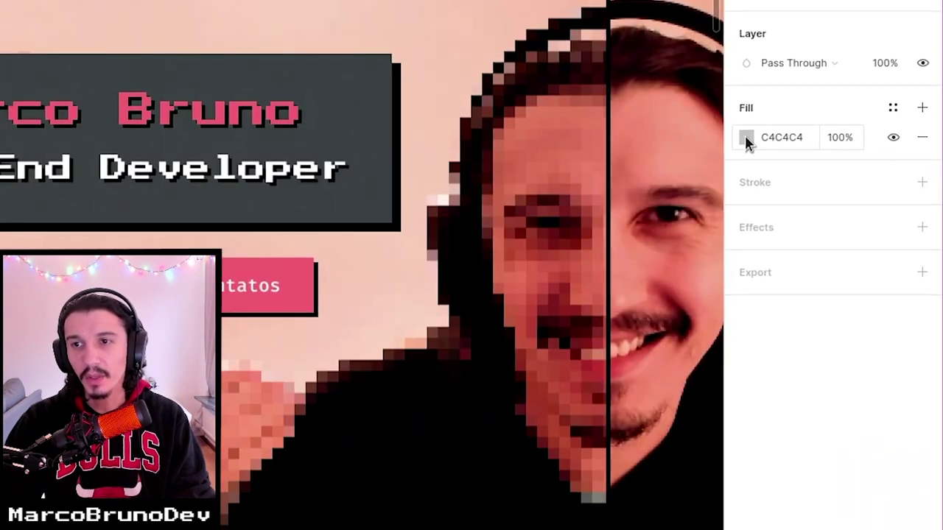
# Try a deep red and the --color-first style on the fill, then reset it to default grey
pyautogui.click(724, 259)
pyautogui.moveTo(707, 189); pyautogui.dragTo(689, 205)
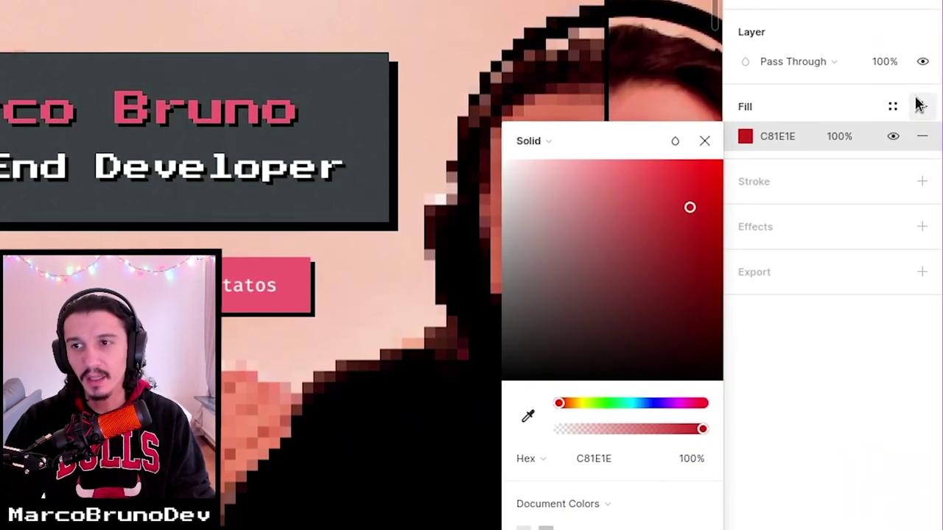
pyautogui.click(893, 106)
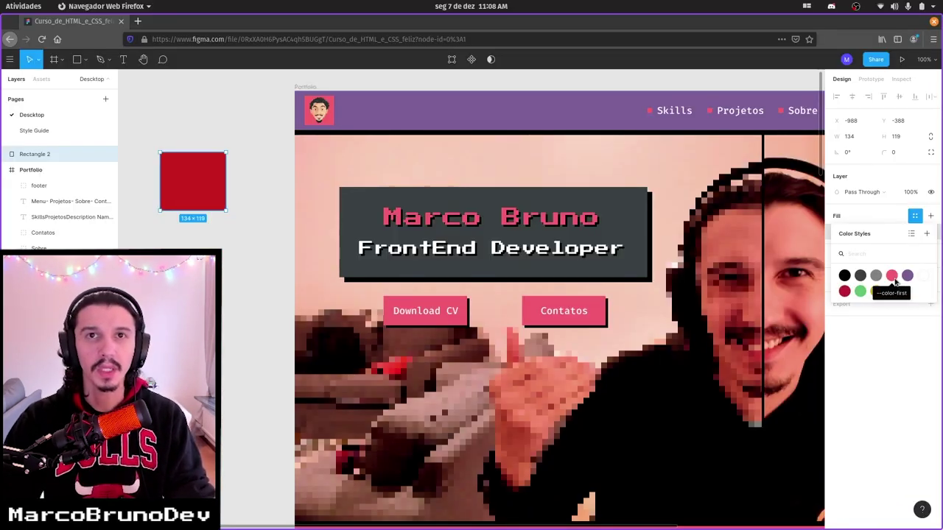
pyautogui.click(894, 278)
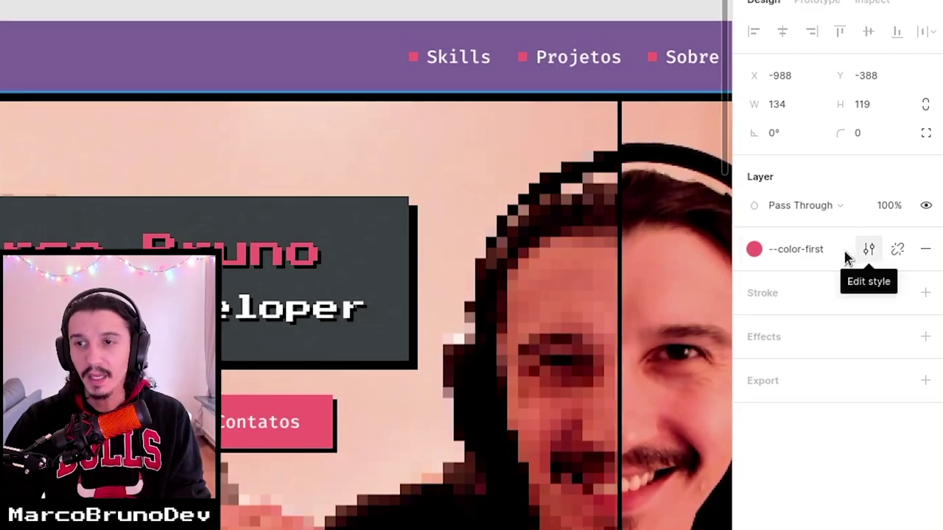
pyautogui.click(926, 254)
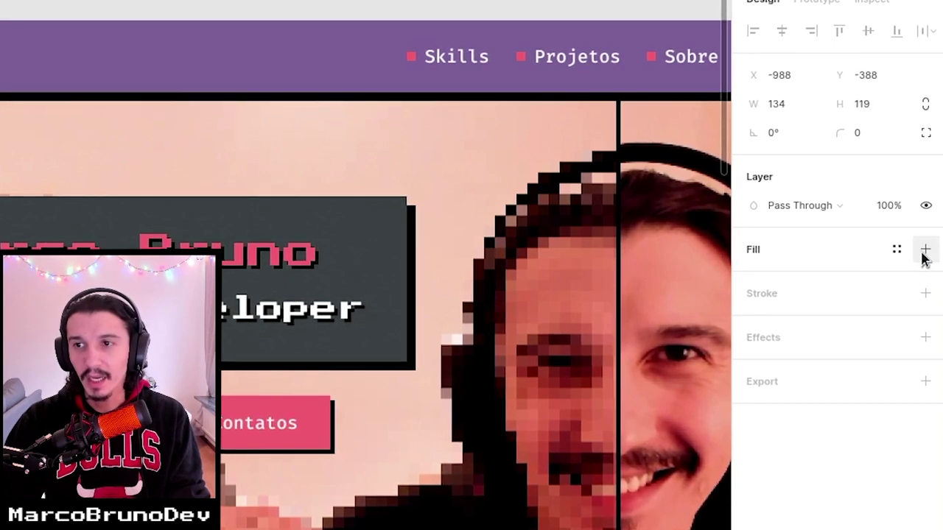
pyautogui.click(926, 251)
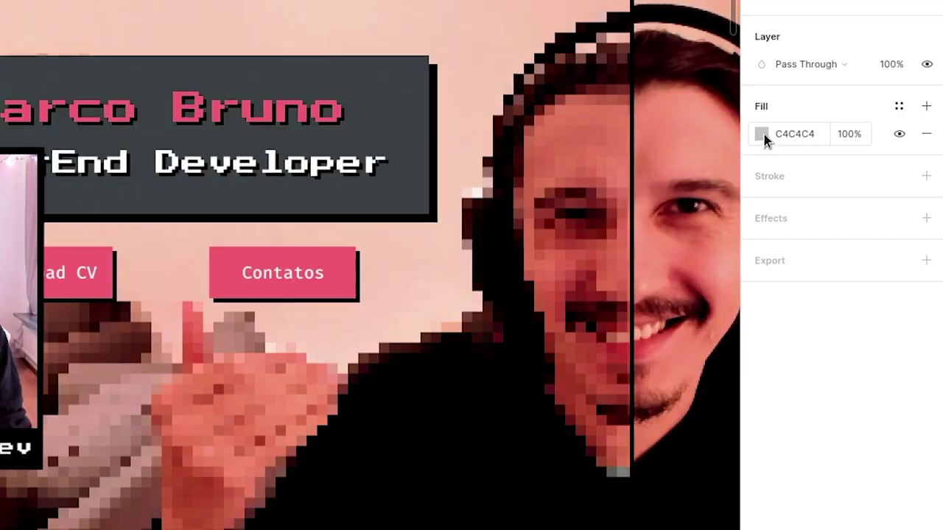
# Set the rectangle's fill to pure red FF0000 and start a new color style from it
pyautogui.click(760, 133)
pyautogui.moveTo(675, 185)
pyautogui.mouseDown()
pyautogui.moveTo(752, 164)
pyautogui.moveTo(808, 185)
pyautogui.mouseUp()
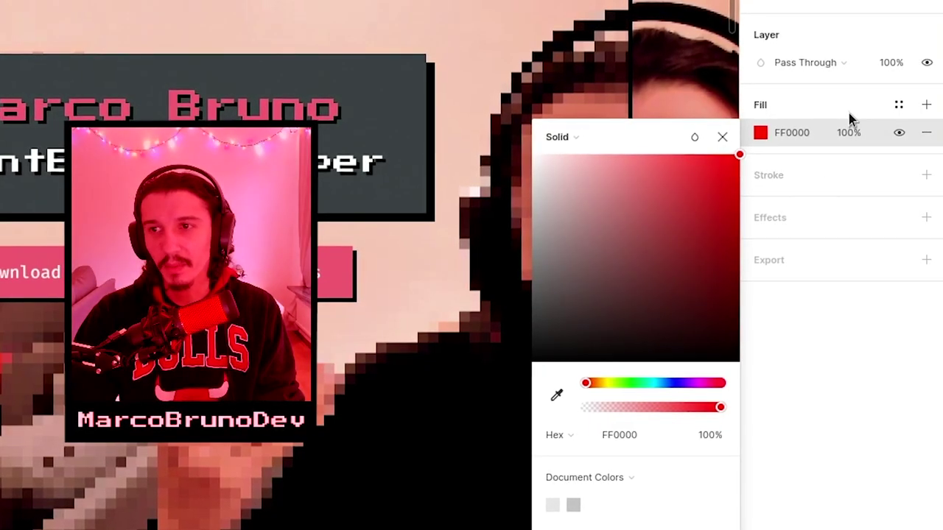
pyautogui.click(854, 123)
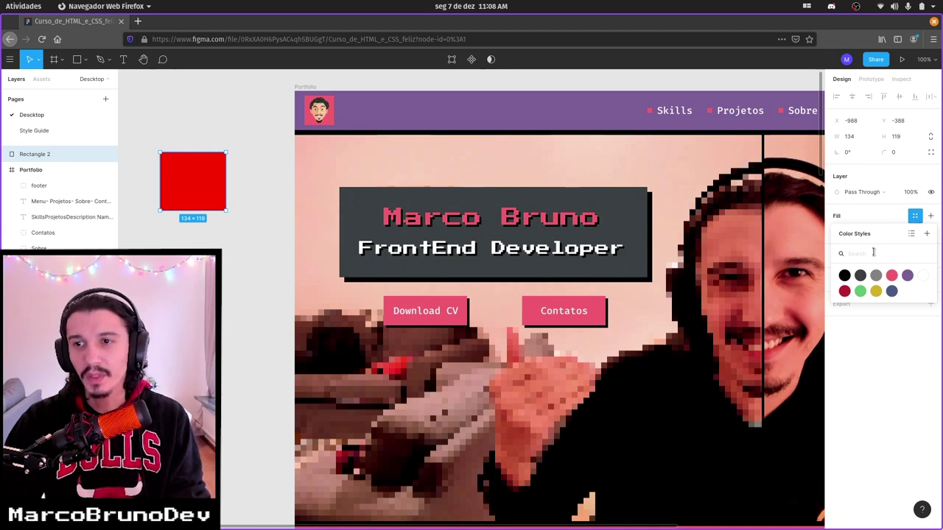
pyautogui.write('fsfs')
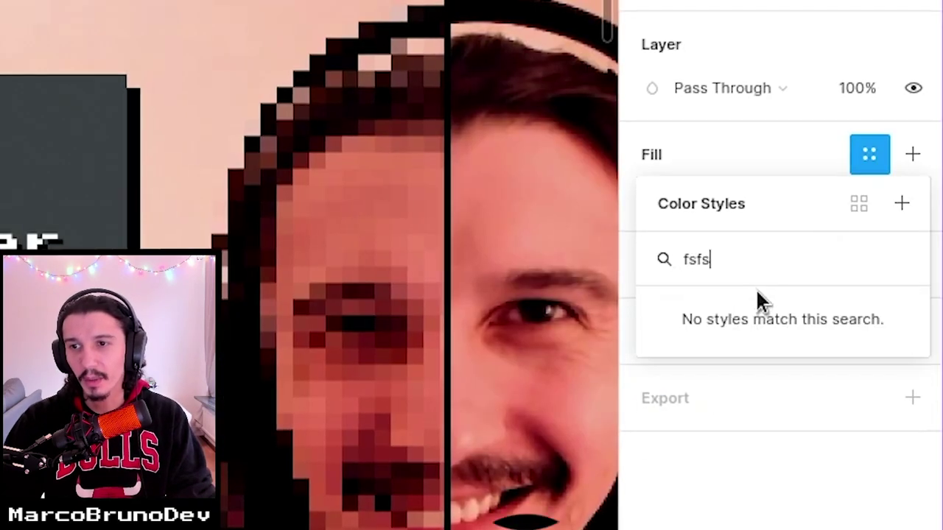
pyautogui.press('BackSpace')
pyautogui.press('BackSpace')
pyautogui.press('BackSpace')
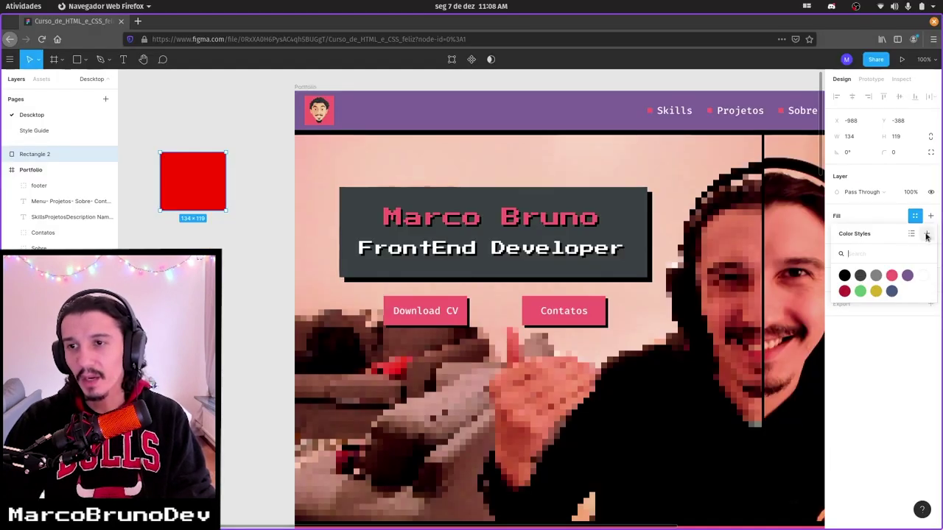
pyautogui.click(926, 235)
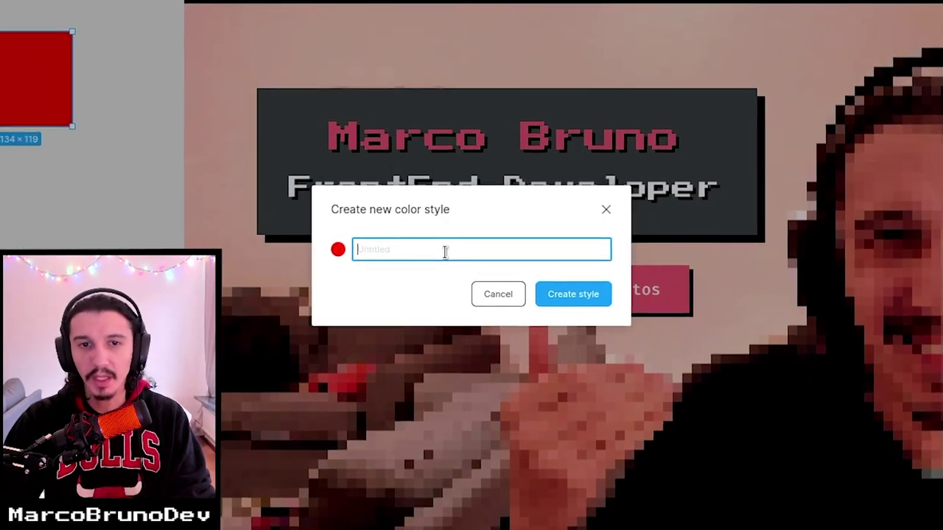
# Create the --color-red style, then visit the Style Guide page and return to Desktop
pyautogui.write('--col')
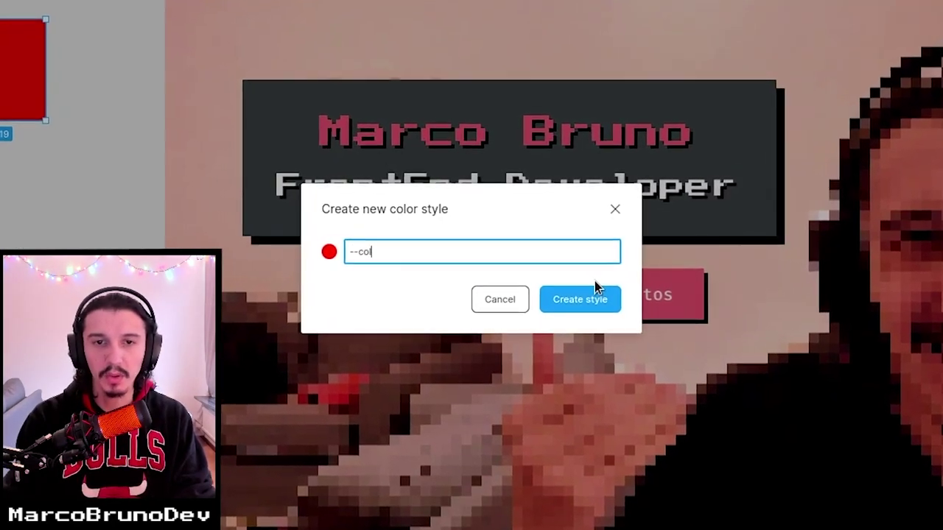
pyautogui.write('or-')
pyautogui.write('red')
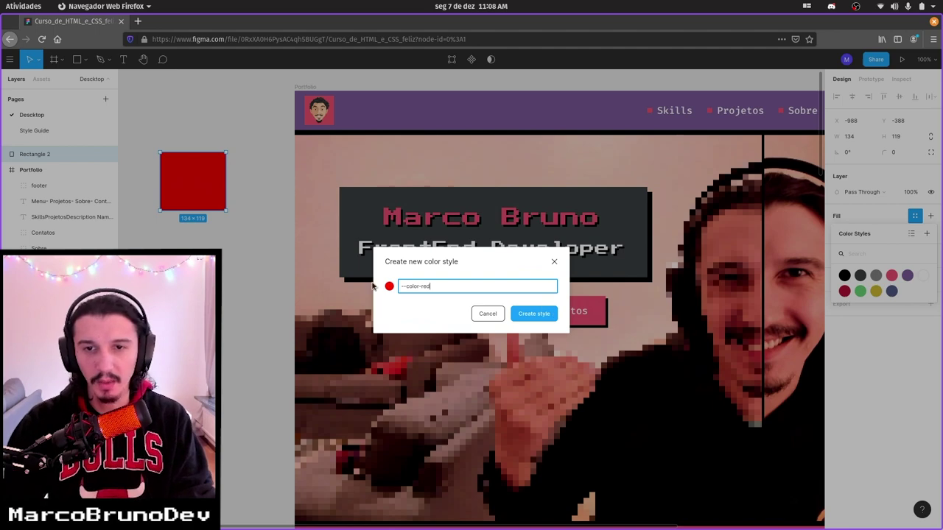
pyautogui.click(538, 318)
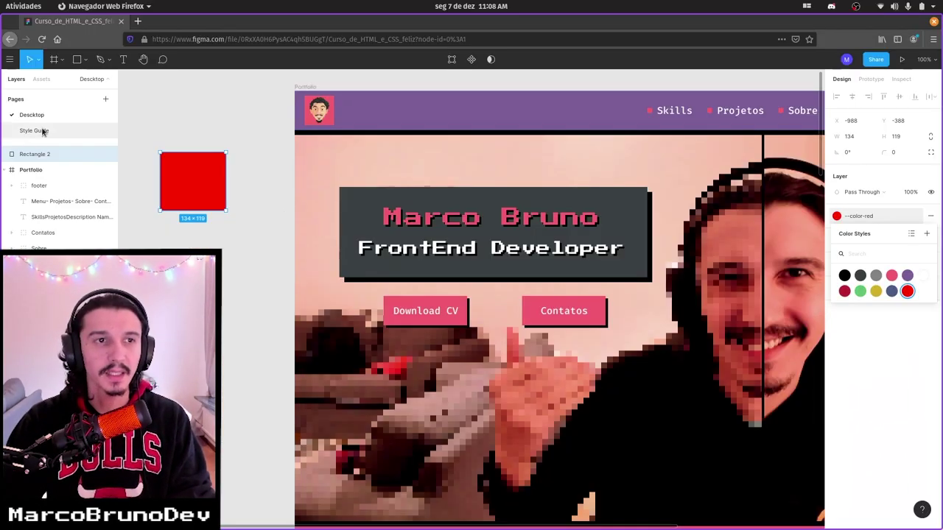
pyautogui.click(34, 130)
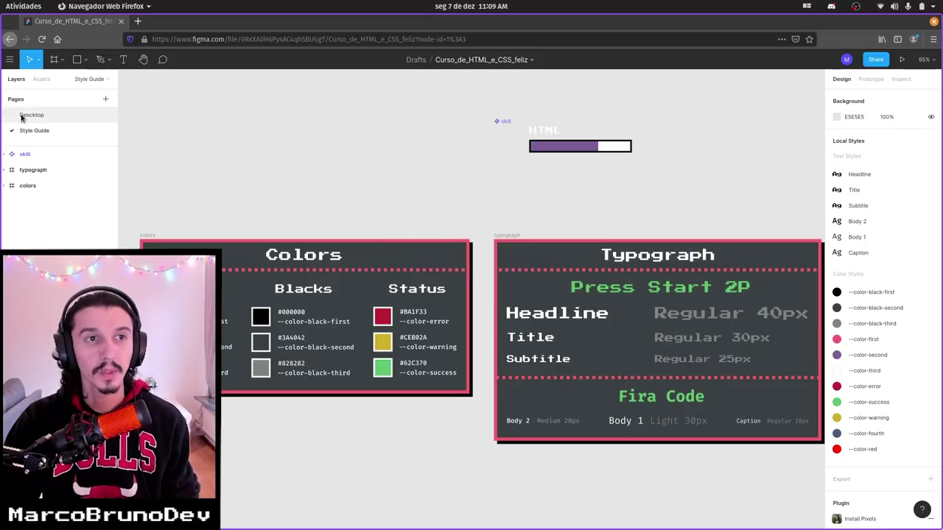
pyautogui.click(25, 116)
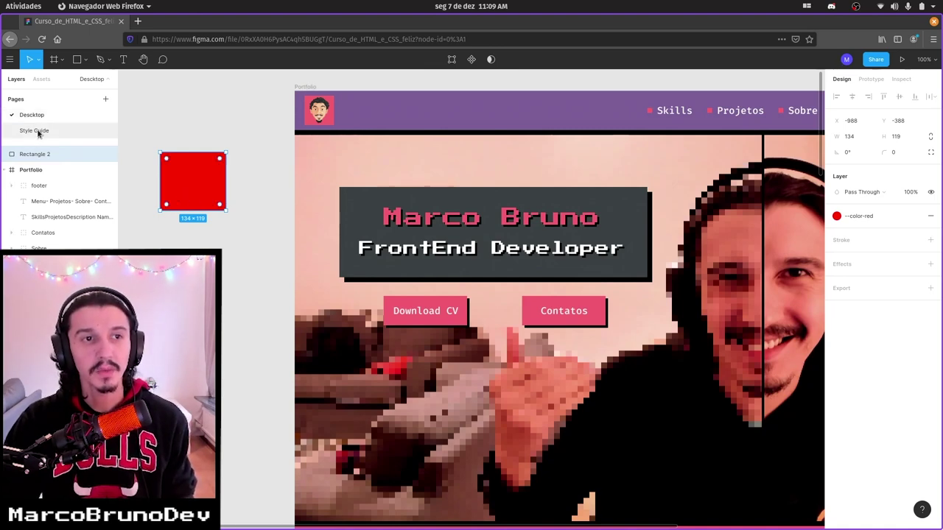
# Remove the FF0000 colour property from the --color-red style in its style editor
pyautogui.click(38, 131)
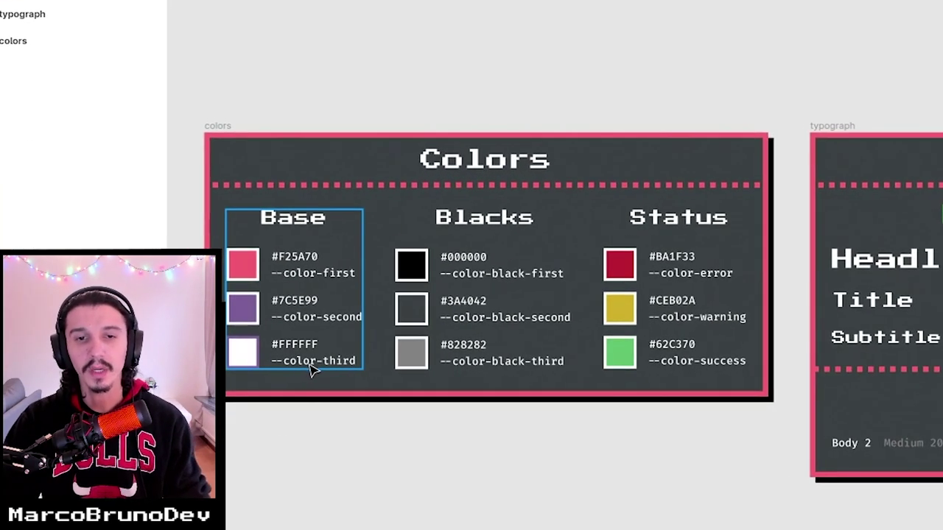
pyautogui.click(47, 117)
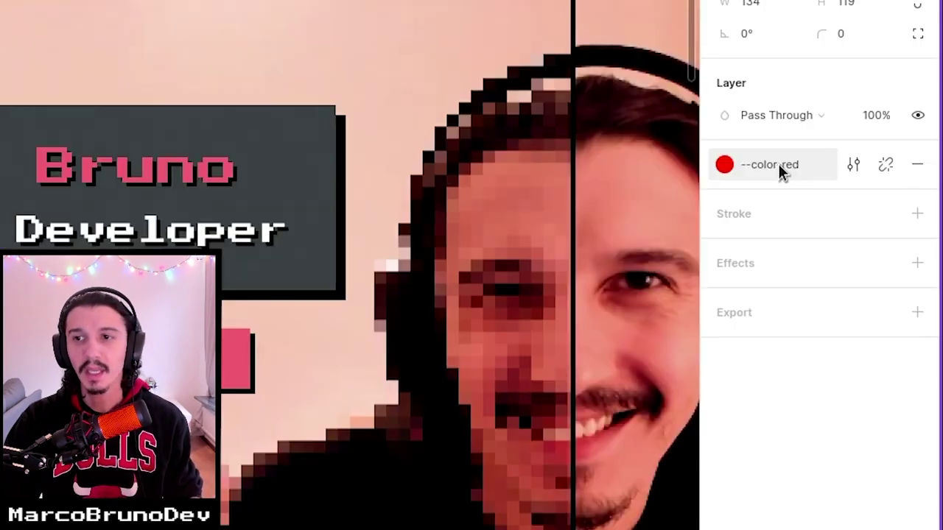
pyautogui.click(864, 219)
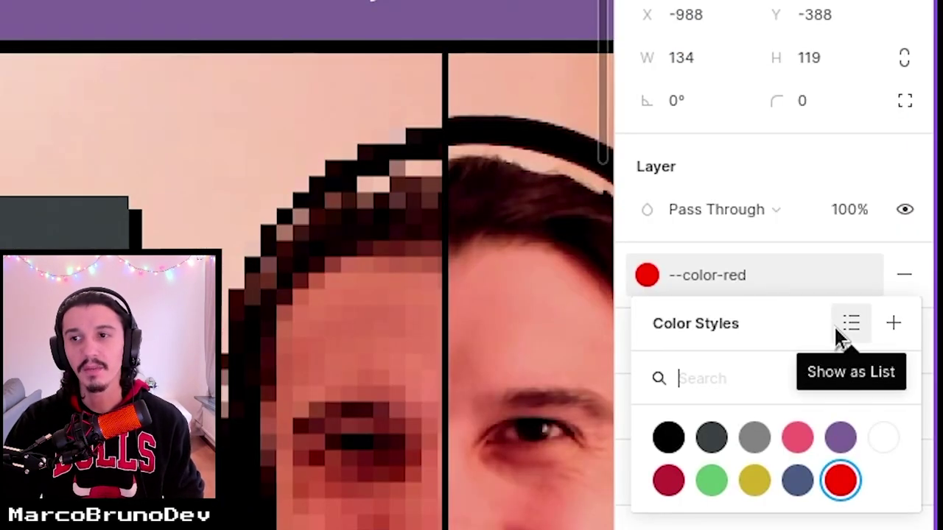
pyautogui.click(818, 275)
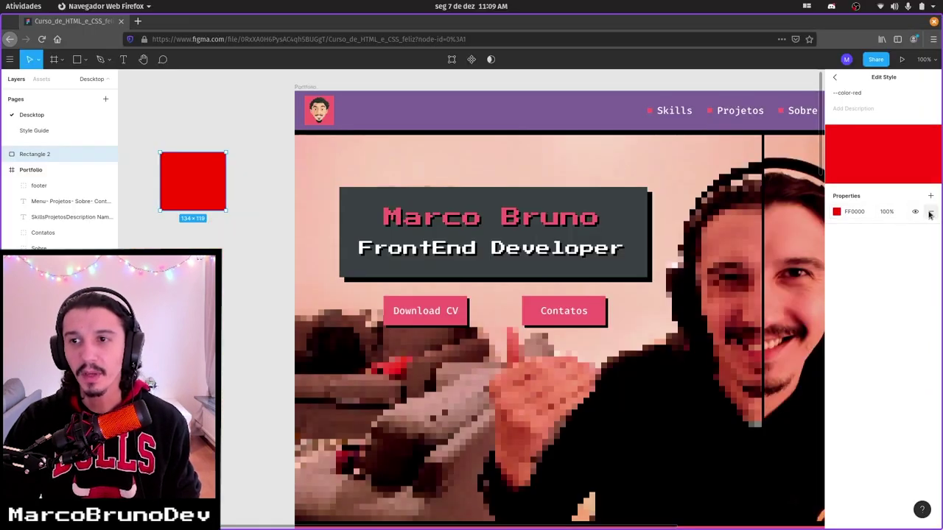
pyautogui.click(930, 212)
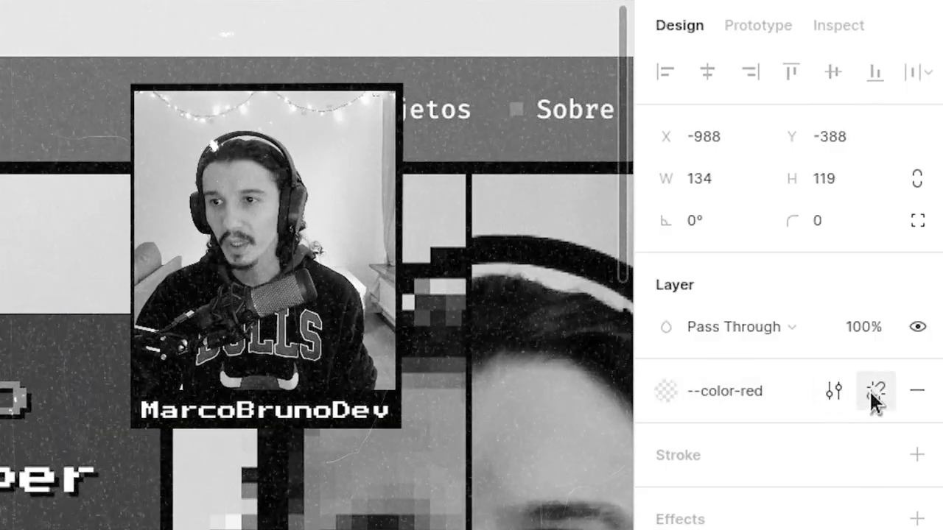
pyautogui.click(914, 216)
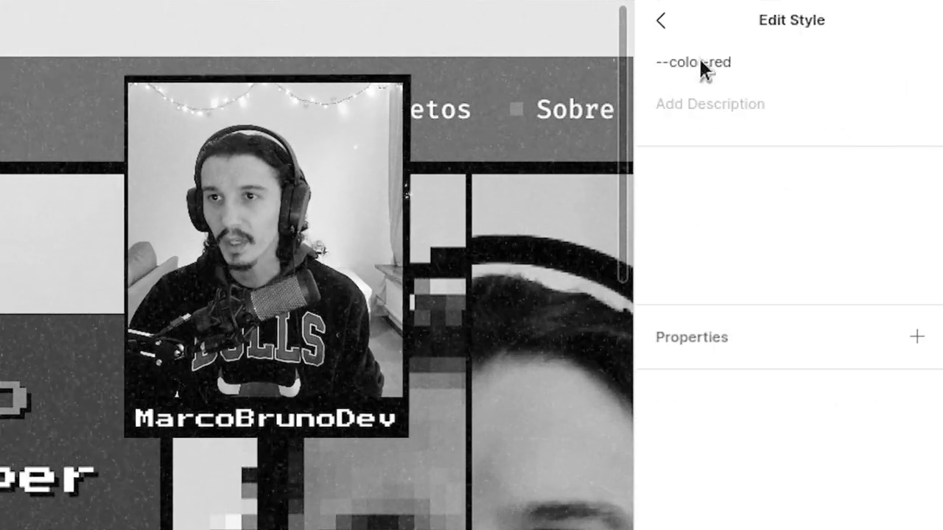
pyautogui.click(835, 78)
# Replace the rectangle's --color-red fill with a default grey C4C4C4 fill
pyautogui.click(929, 216)
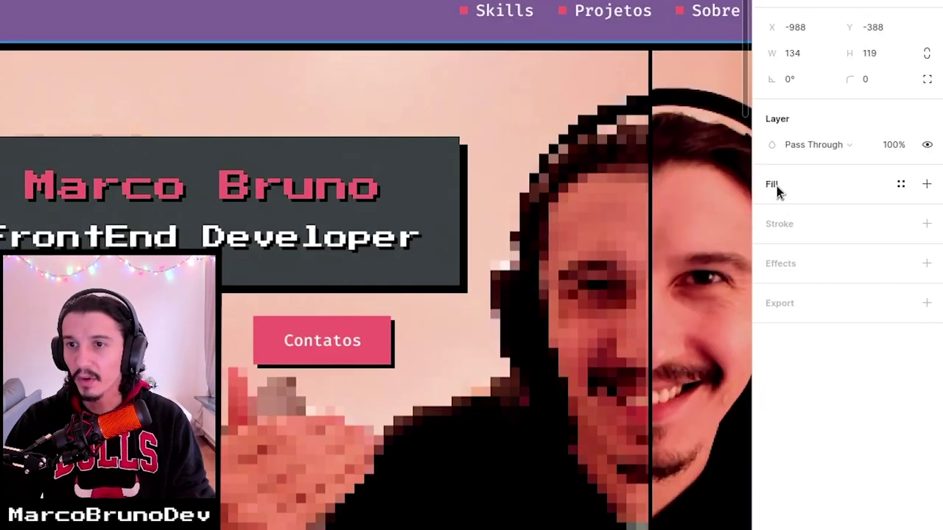
pyautogui.click(838, 218)
pyautogui.click(915, 216)
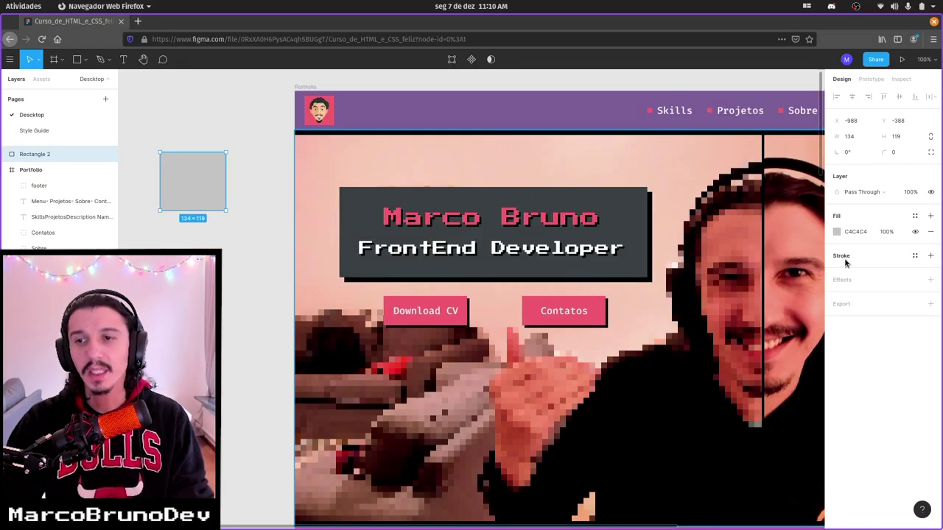
# Add a black 000000 stroke to the rectangle with weight 5
pyautogui.click(846, 259)
pyautogui.click(847, 288)
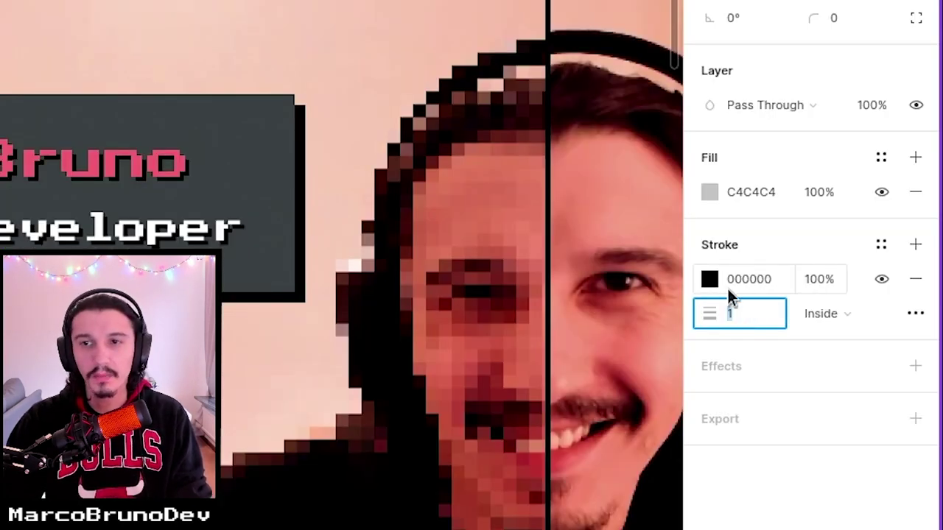
pyautogui.click(761, 324)
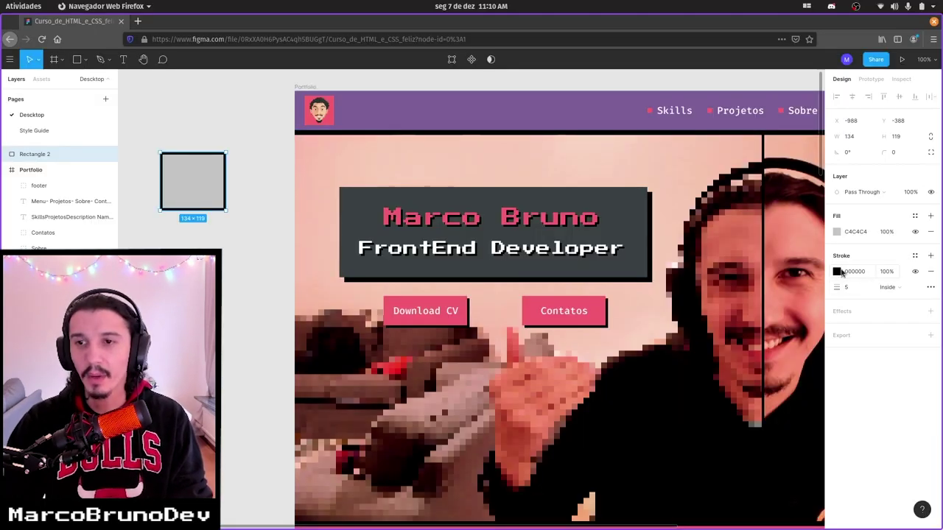
pyautogui.click(837, 272)
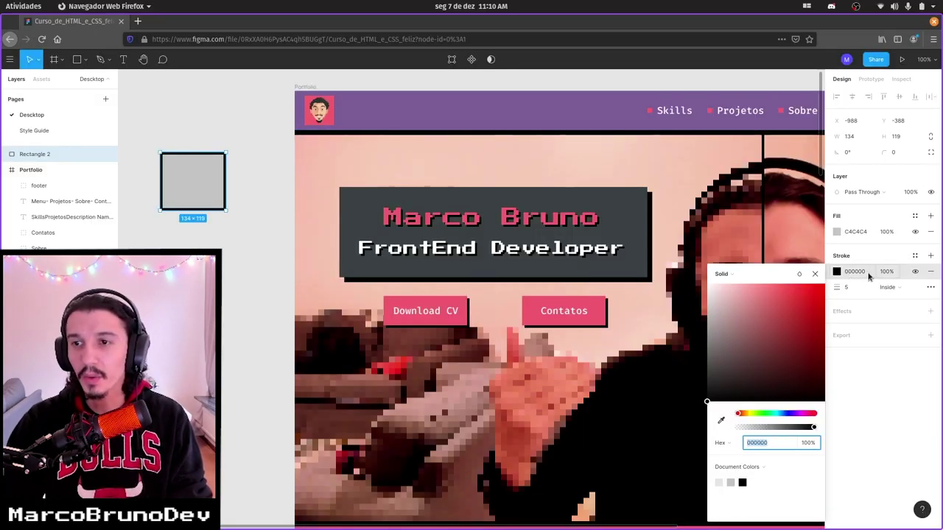
# Switch the stroke to the pink --color-first style and keep it positioned Inside
pyautogui.click(901, 264)
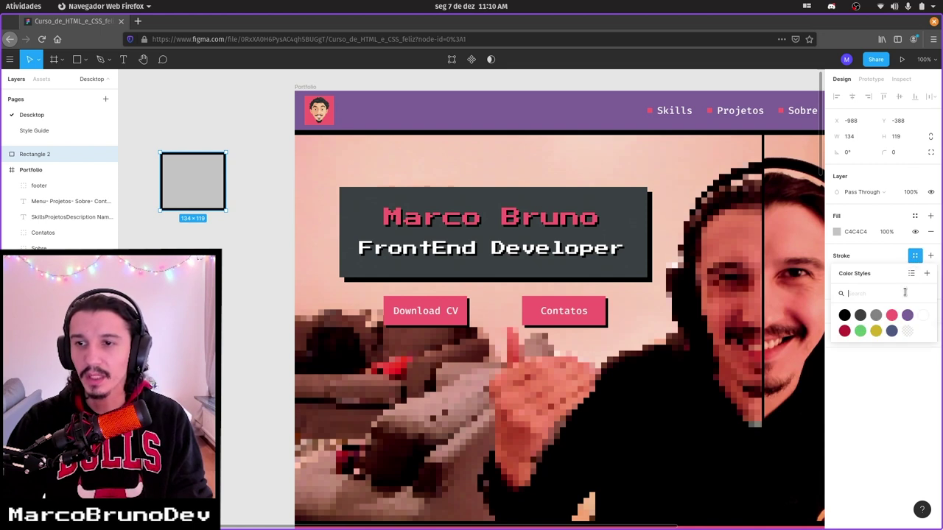
pyautogui.click(892, 315)
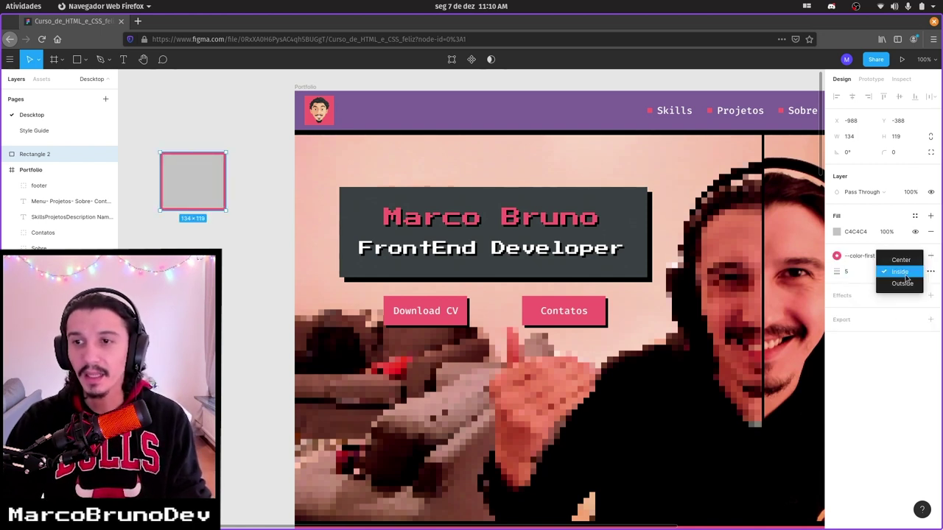
pyautogui.click(911, 259)
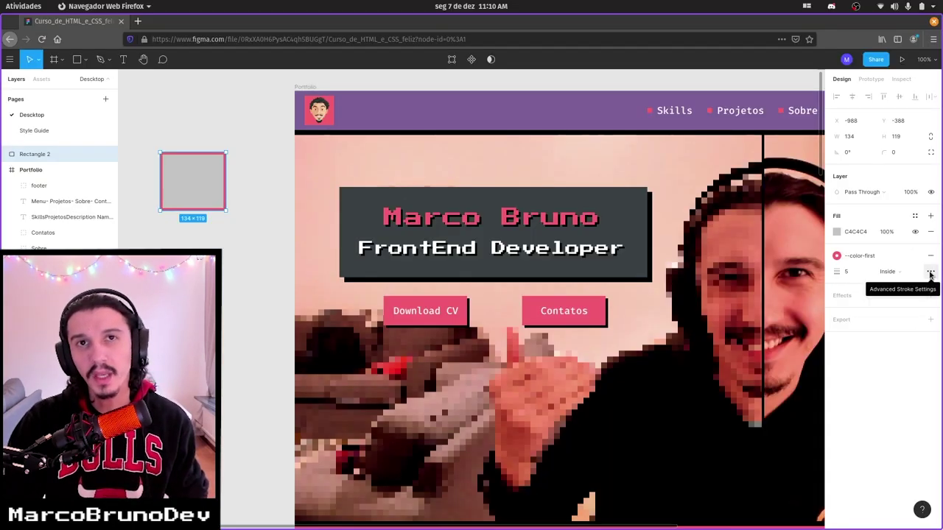
# Give the stroke a 10, 10 dash pattern and the middle corner join option
pyautogui.click(931, 273)
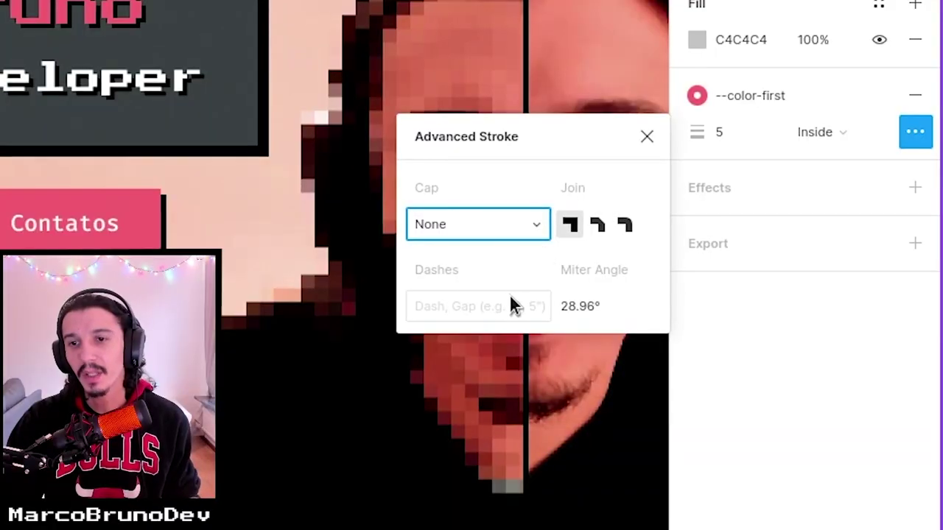
pyautogui.click(510, 299)
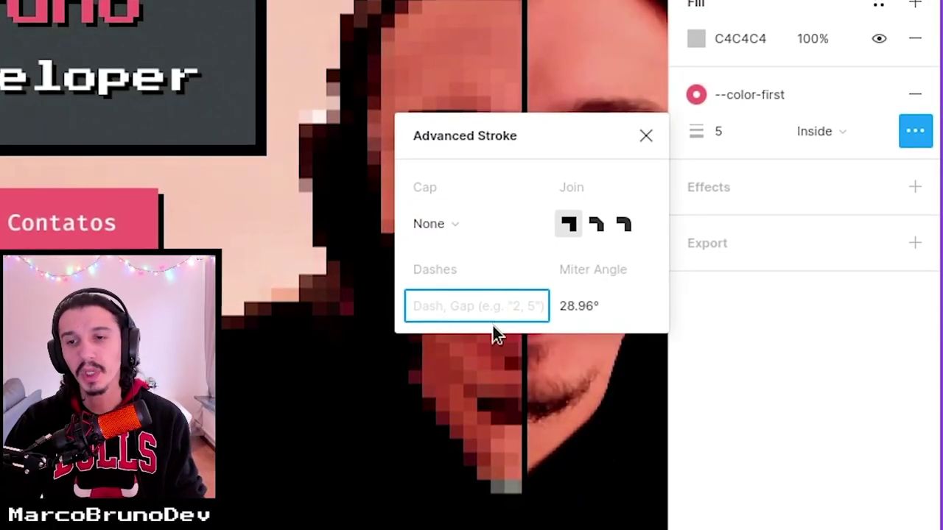
pyautogui.write('10, 10')
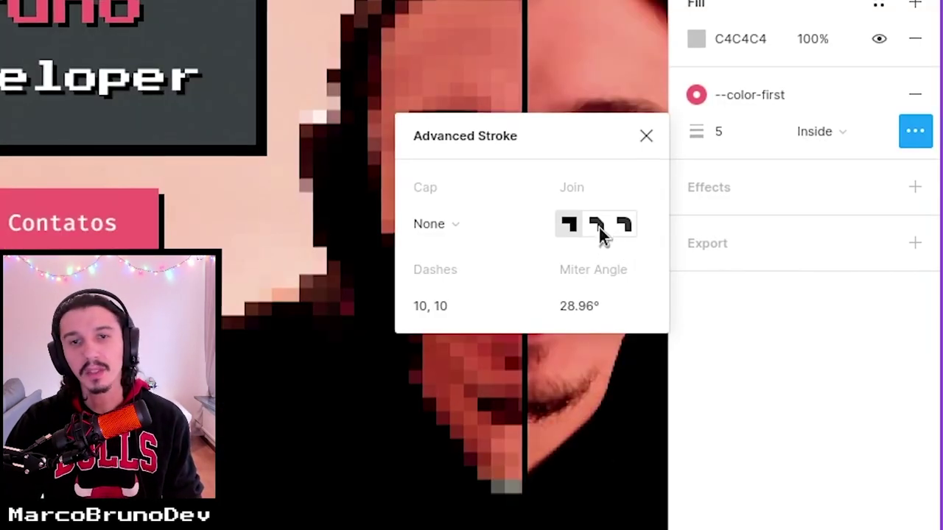
pyautogui.click(794, 313)
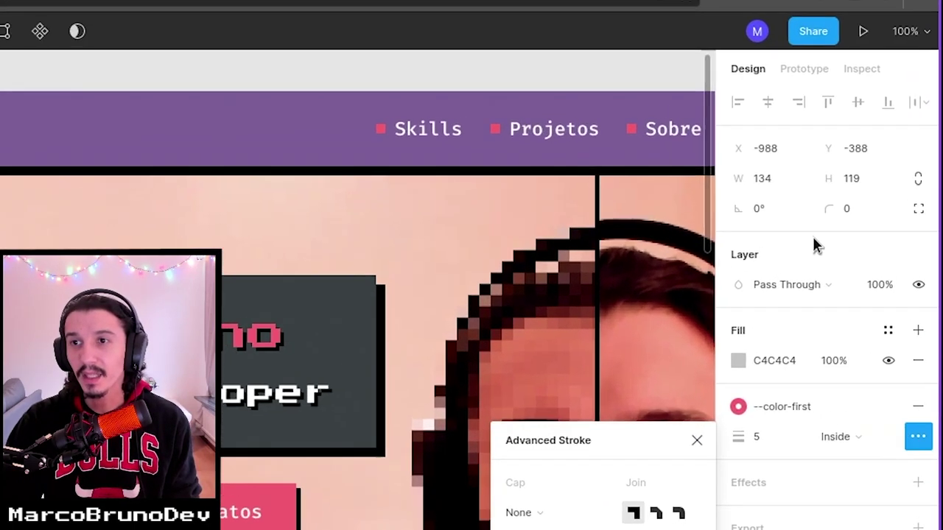
pyautogui.click(892, 152)
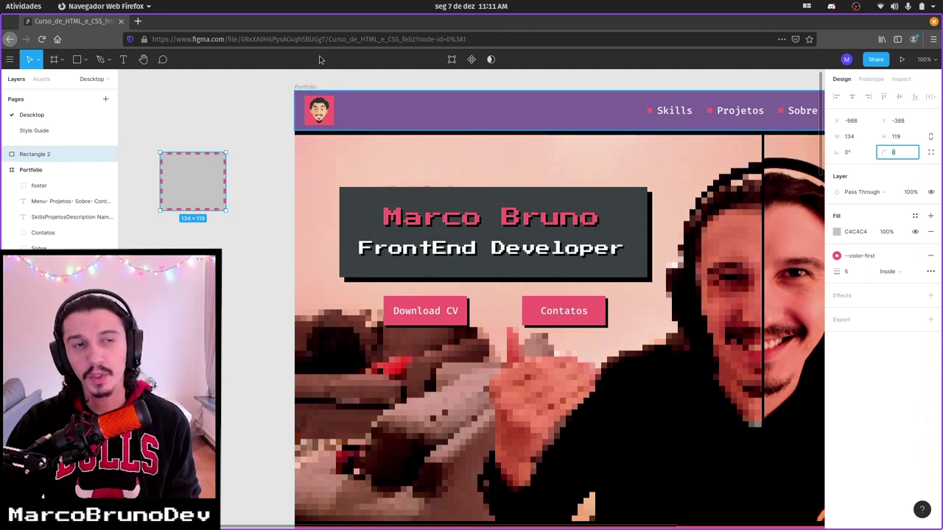
# Rotate the dashed rectangle to 13° with corners rounded to radius 25
pyautogui.click(853, 155)
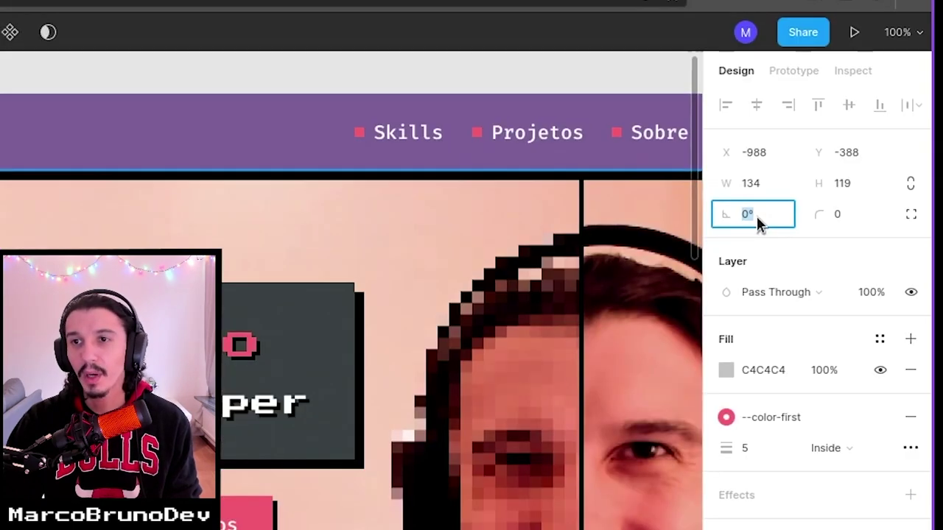
pyautogui.moveTo(841, 152); pyautogui.dragTo(844, 153)
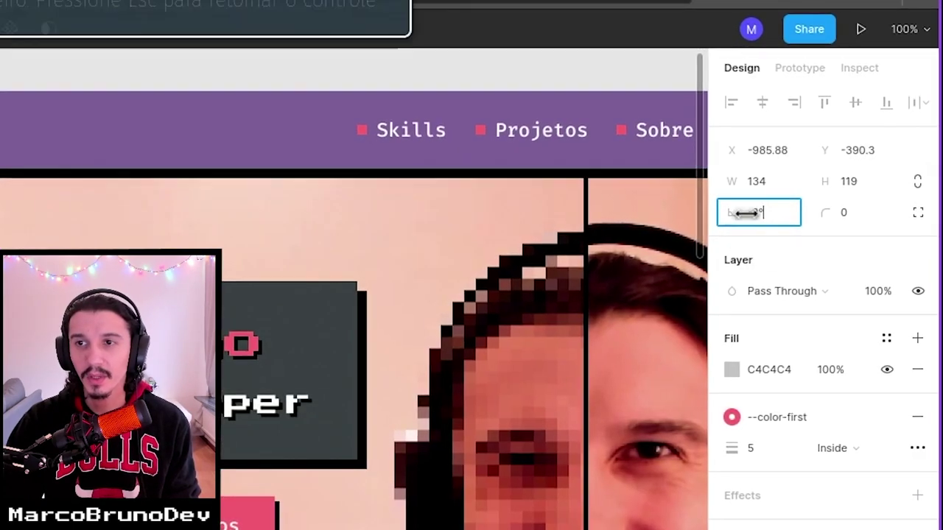
pyautogui.moveTo(747, 213); pyautogui.dragTo(844, 153)
pyautogui.write('13')
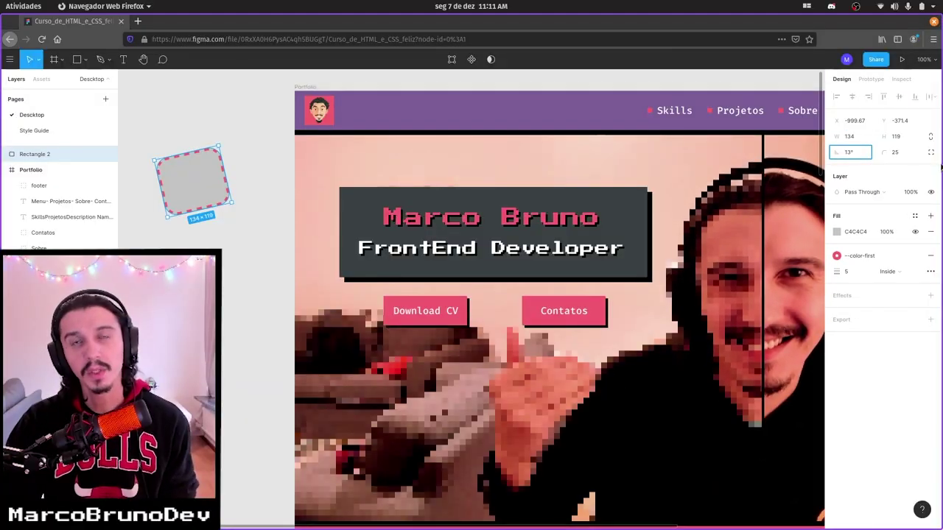
# Read the rectangle's border-radius CSS in Inspect, then set its dashed pink stroke to Outside
pyautogui.click(901, 78)
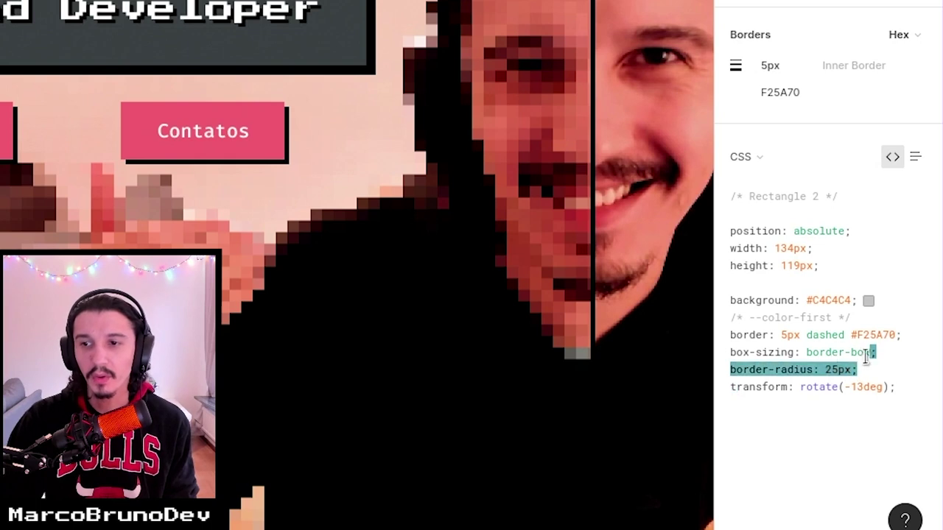
pyautogui.moveTo(742, 353); pyautogui.dragTo(871, 374)
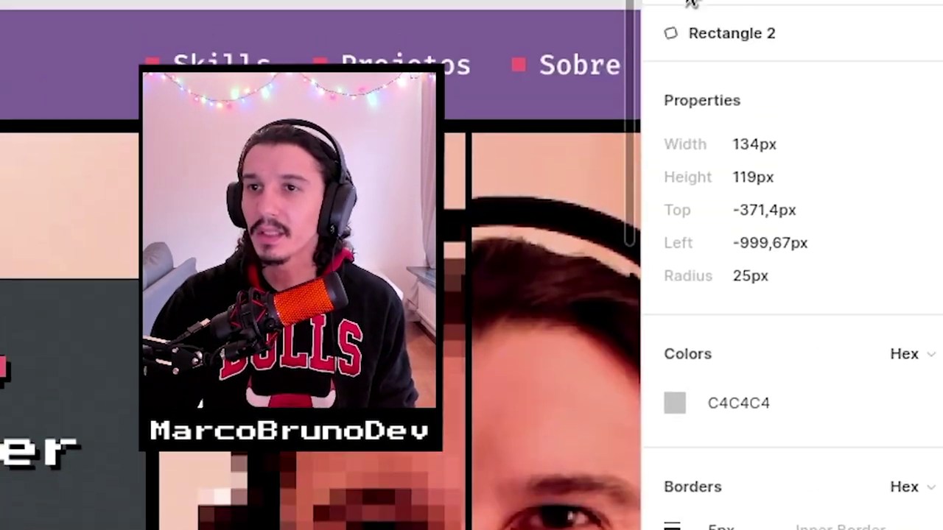
pyautogui.click(692, 4)
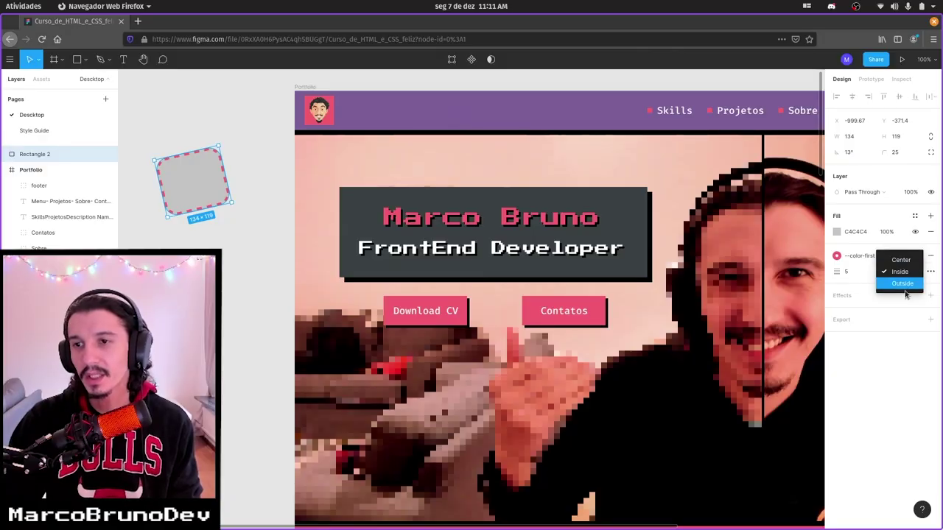
pyautogui.click(903, 284)
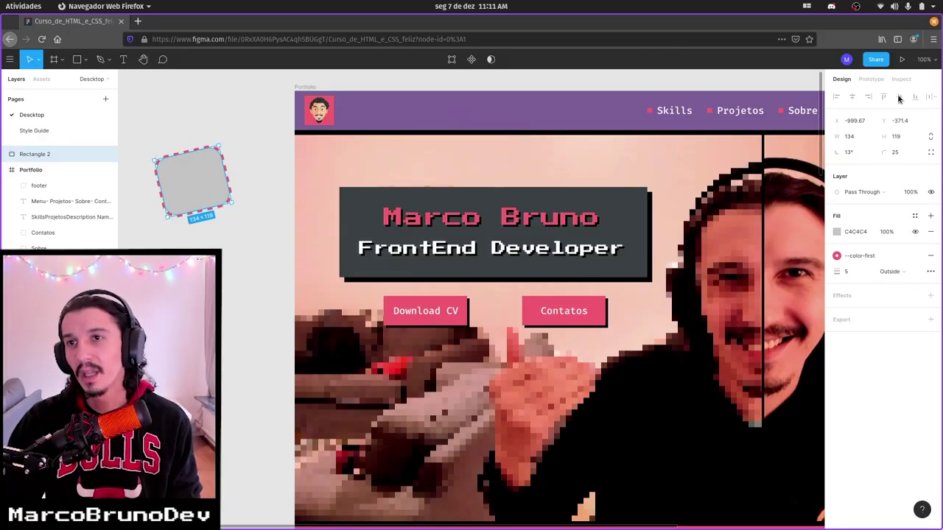
pyautogui.click(871, 78)
pyautogui.click(842, 79)
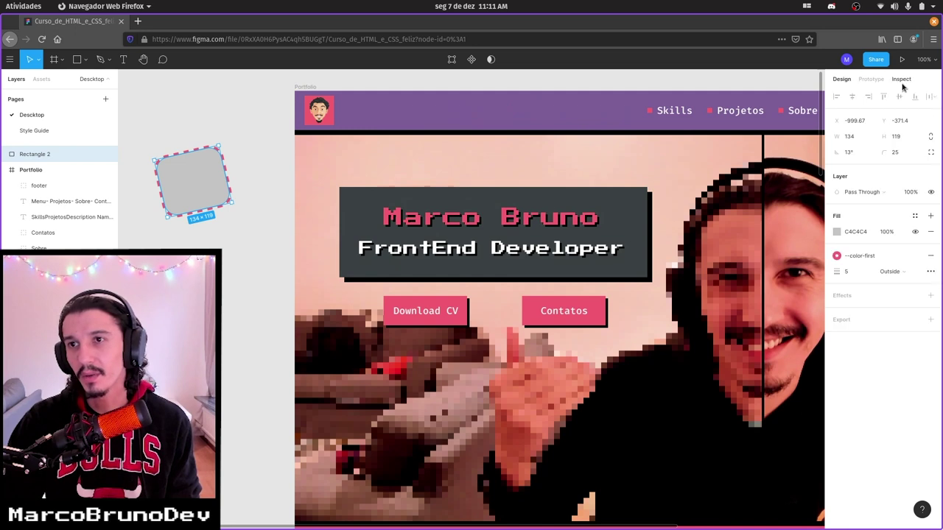
pyautogui.click(901, 79)
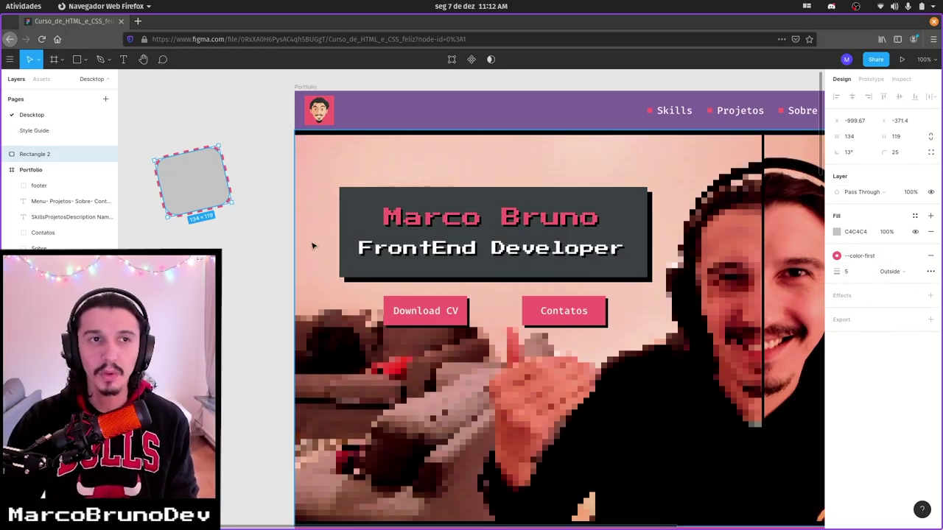
# Add a new text layer and apply a saved Fira Code text style to it
pyautogui.click(179, 360)
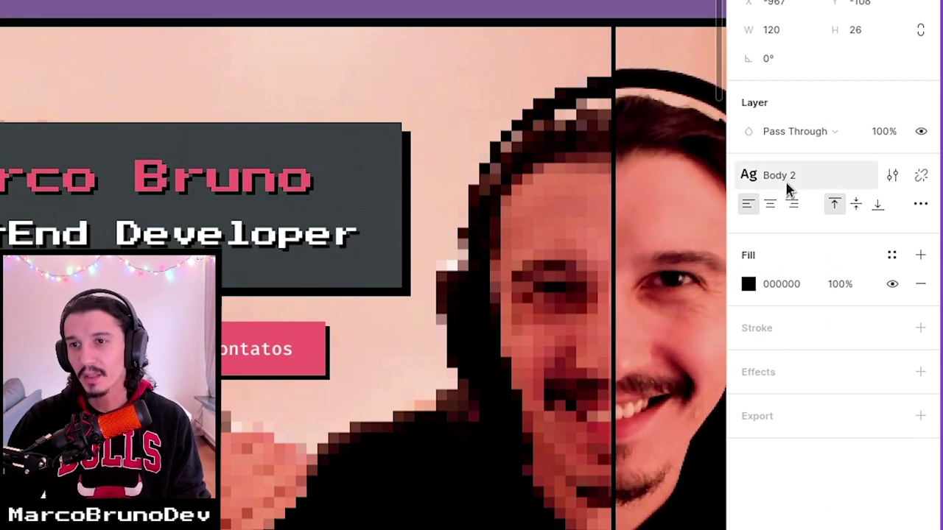
pyautogui.click(785, 177)
pyautogui.click(796, 341)
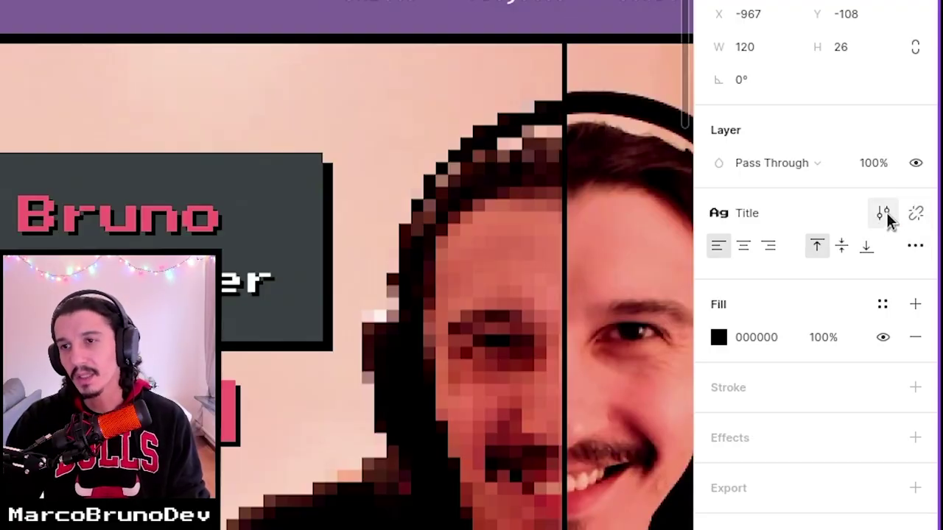
pyautogui.click(883, 214)
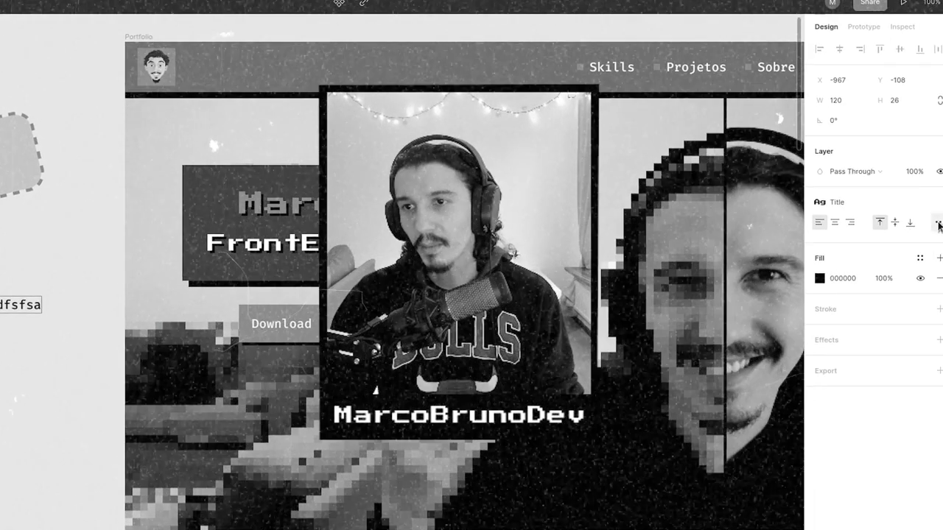
pyautogui.click(931, 294)
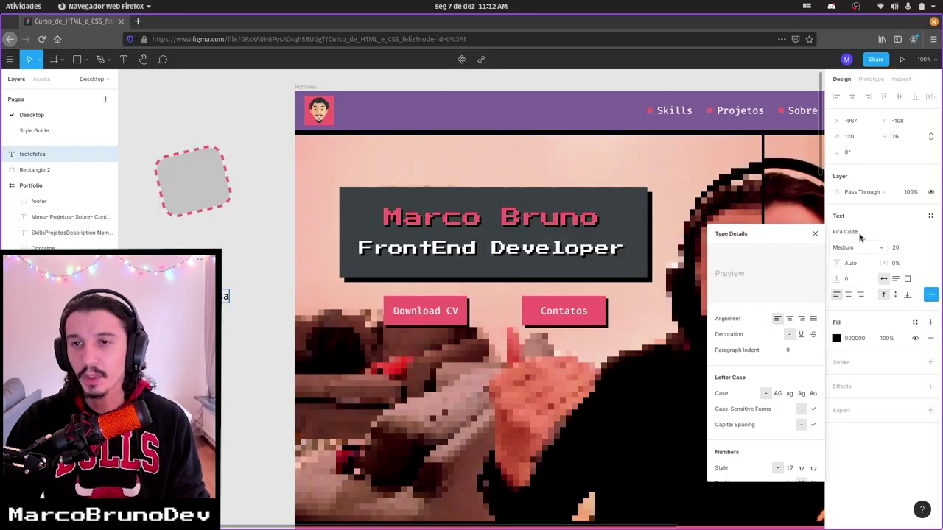
# Set the text's font weight to Retina and start a new text style from it
pyautogui.click(862, 192)
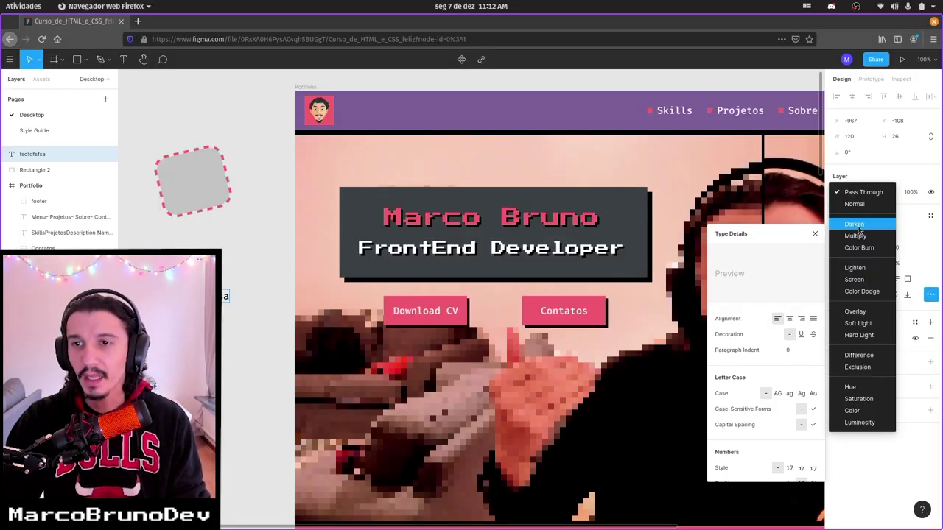
pyautogui.click(908, 214)
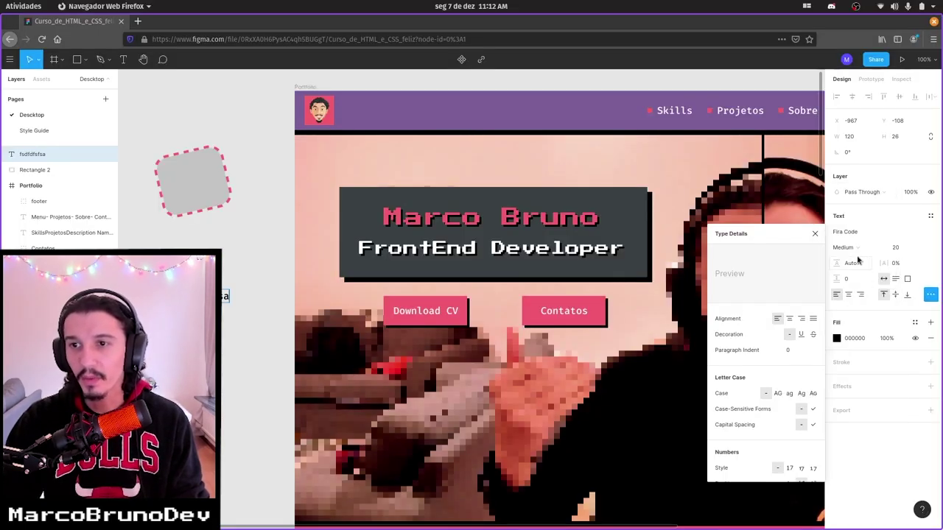
pyautogui.click(855, 251)
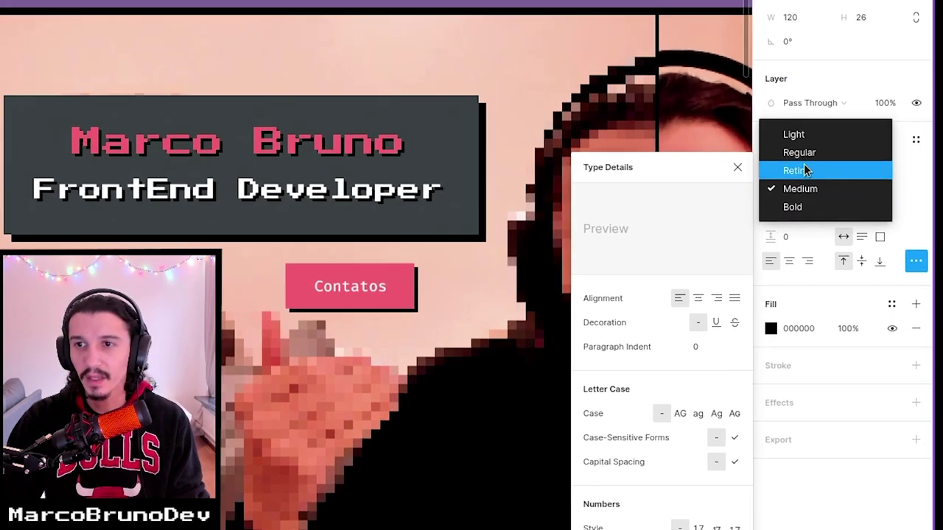
pyautogui.click(851, 237)
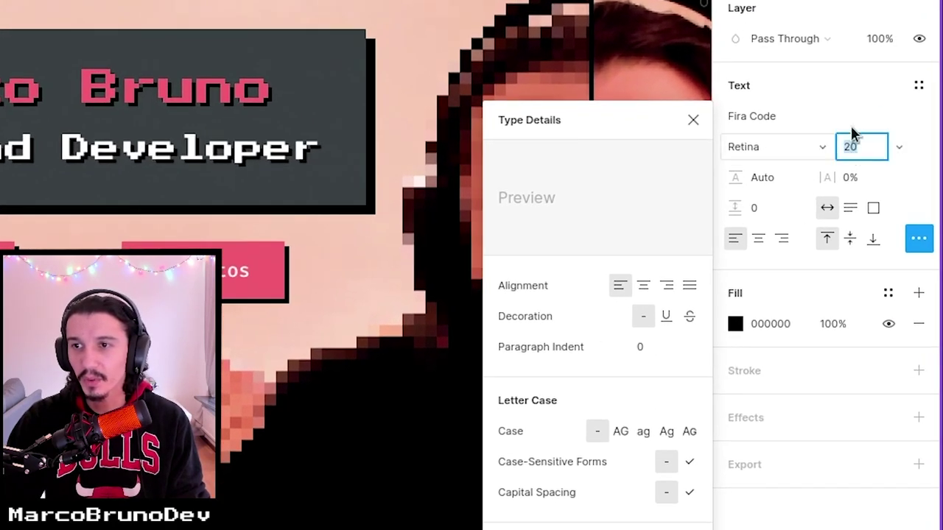
pyautogui.click(919, 85)
pyautogui.click(912, 118)
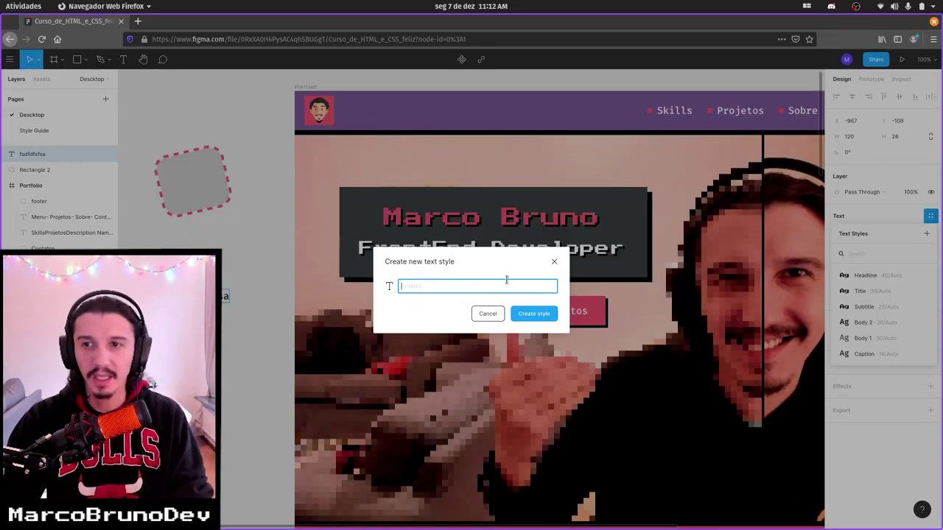
# Cancel the Create new text style dialog without saving a style
pyautogui.click(555, 263)
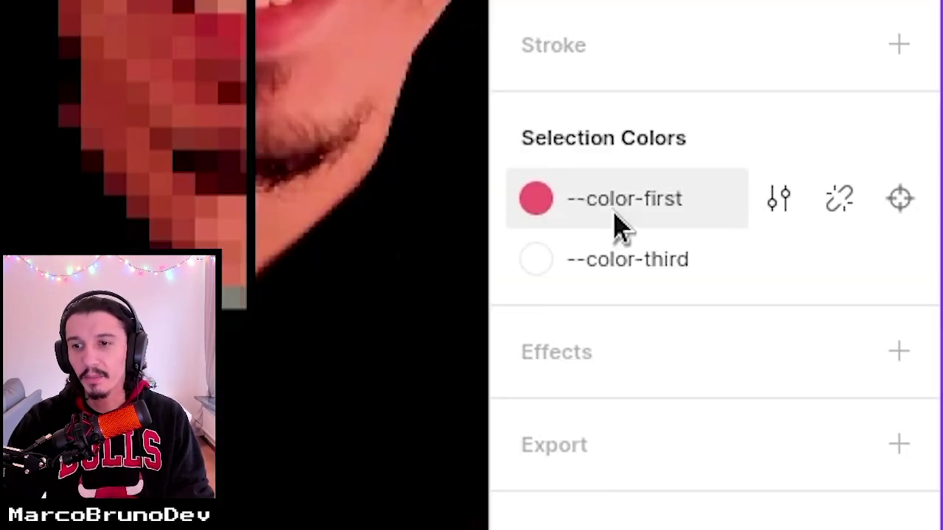
# Darken the --color-first style to B1636E and check the CSS skill component
pyautogui.click(782, 210)
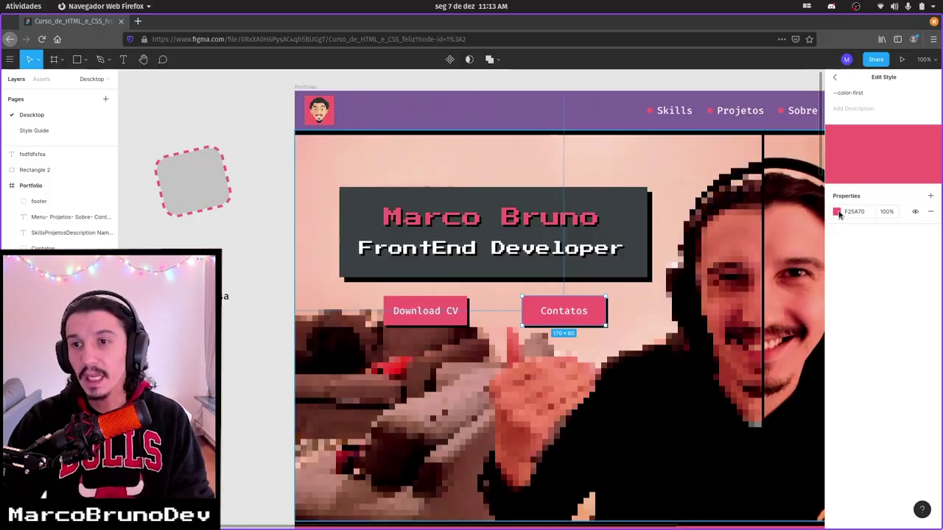
pyautogui.click(838, 212)
pyautogui.moveTo(810, 249)
pyautogui.mouseDown()
pyautogui.moveTo(761, 260)
pyautogui.moveTo(814, 291)
pyautogui.moveTo(768, 275)
pyautogui.moveTo(806, 274)
pyautogui.moveTo(765, 237)
pyautogui.moveTo(767, 270)
pyautogui.moveTo(727, 234)
pyautogui.moveTo(757, 259)
pyautogui.moveTo(795, 271)
pyautogui.mouseUp()
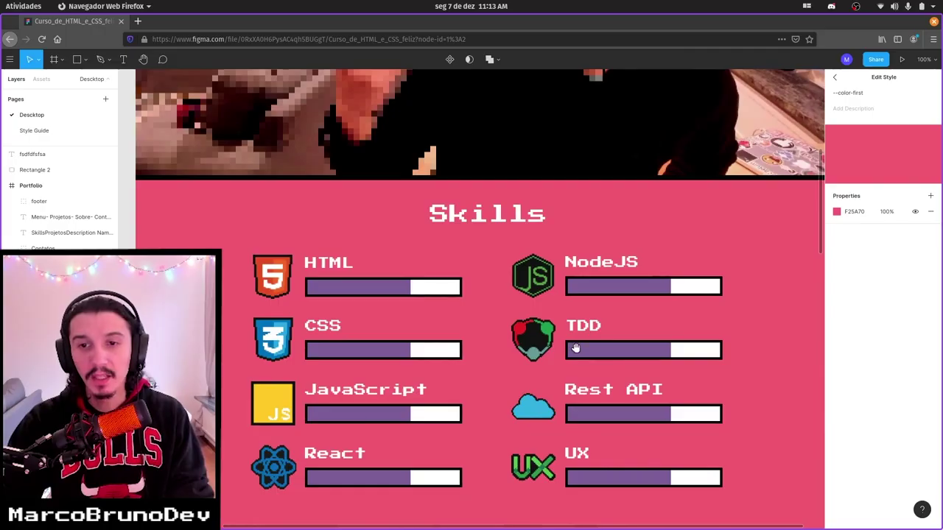
pyautogui.scroll(-3, 548, 333)
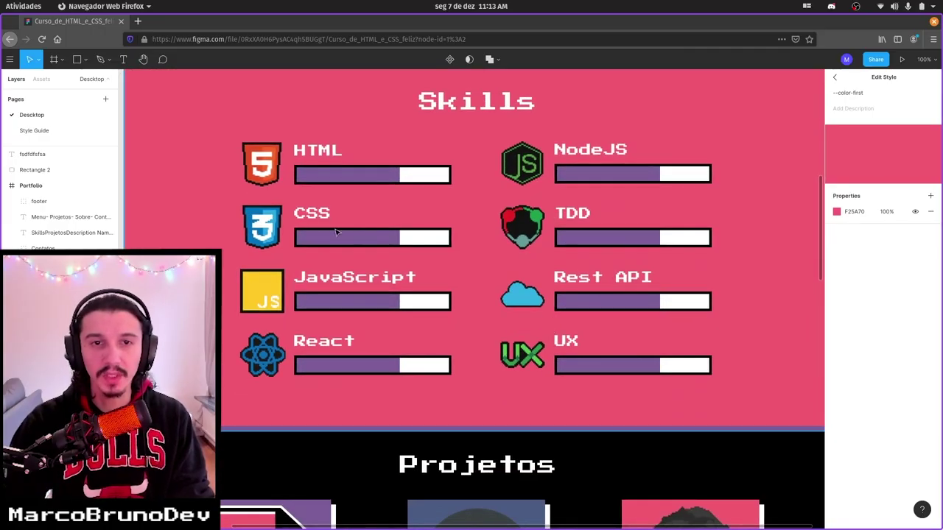
pyautogui.click(335, 232)
pyautogui.doubleClick(341, 236)
pyautogui.doubleClick(348, 240)
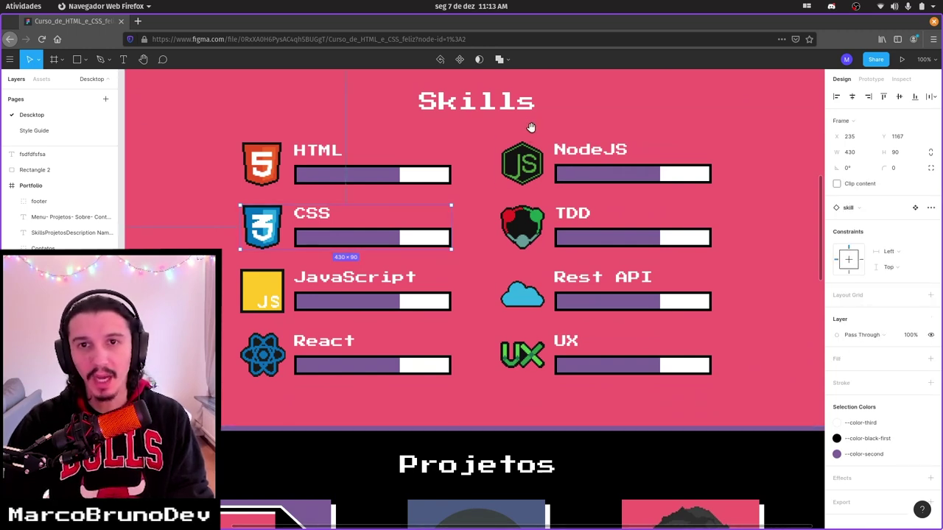
pyautogui.scroll(5, 531, 128)
# Recolour --color-first from pink F25A70 to yellow CFC353 via the Contatos button
pyautogui.click(526, 284)
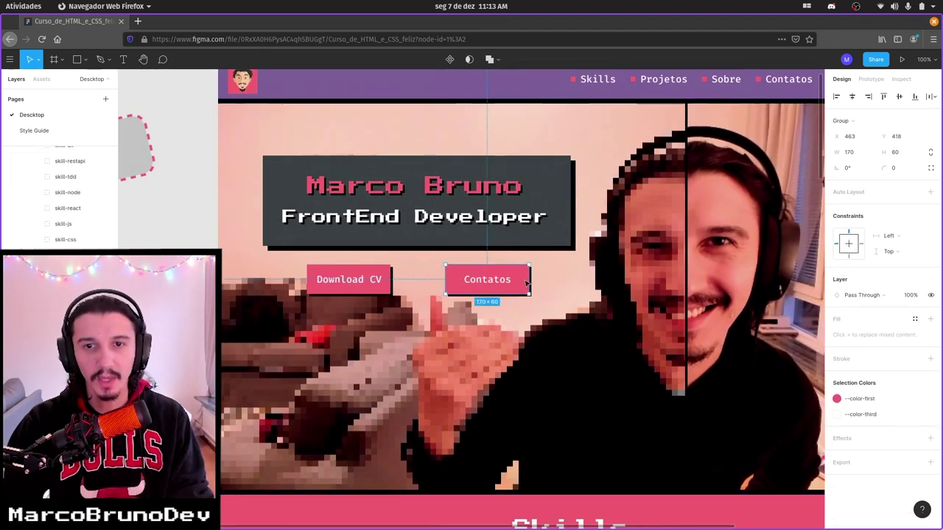
pyautogui.moveTo(859, 399)
pyautogui.click(899, 398)
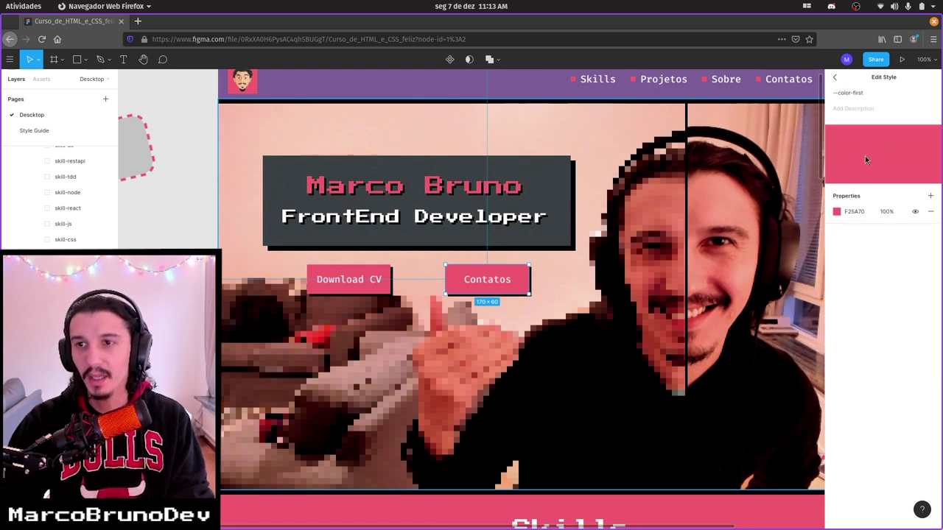
pyautogui.click(838, 212)
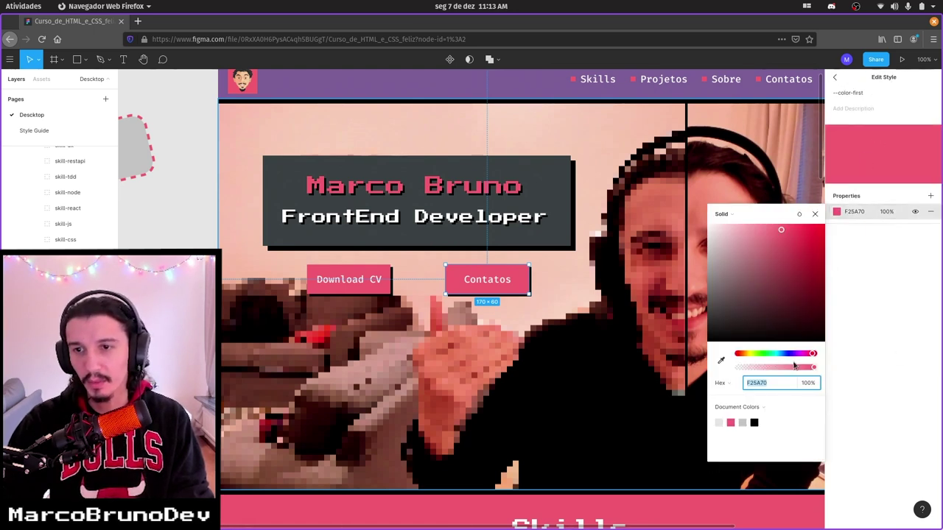
pyautogui.moveTo(813, 354); pyautogui.dragTo(749, 355)
pyautogui.moveTo(787, 232)
pyautogui.mouseDown()
pyautogui.moveTo(772, 248)
pyautogui.moveTo(760, 234)
pyautogui.moveTo(779, 255)
pyautogui.mouseUp()
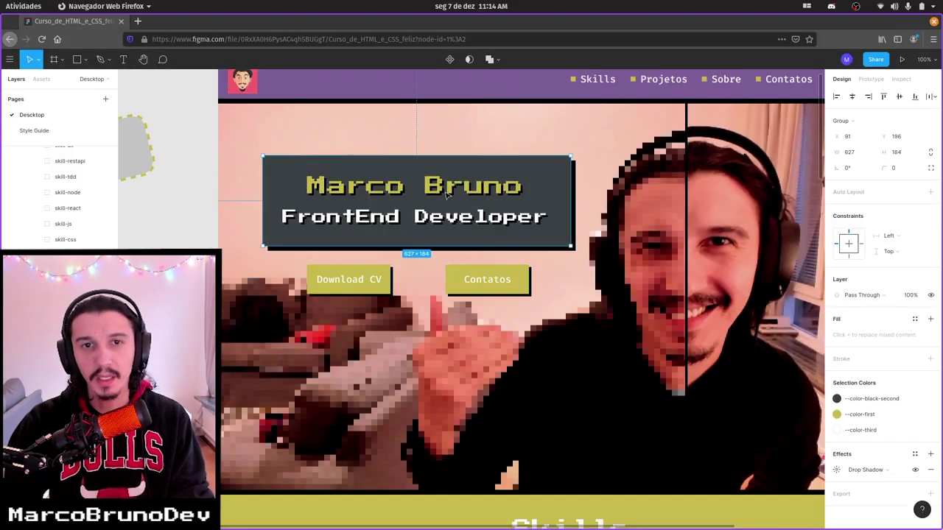
# Try the --color-black-second and --color-black-first styles on the Marco Bruno headline
pyautogui.click(457, 187)
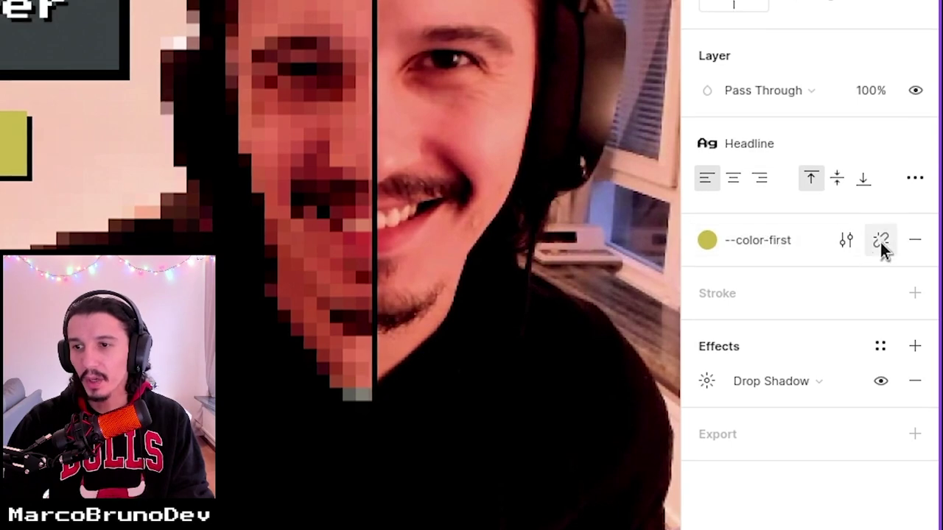
pyautogui.click(715, 240)
pyautogui.click(761, 370)
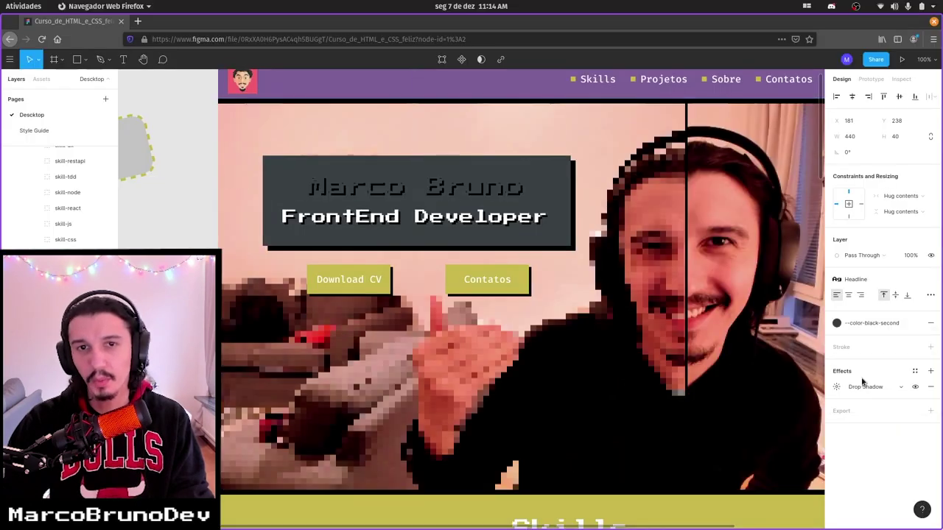
pyautogui.click(869, 322)
pyautogui.click(861, 383)
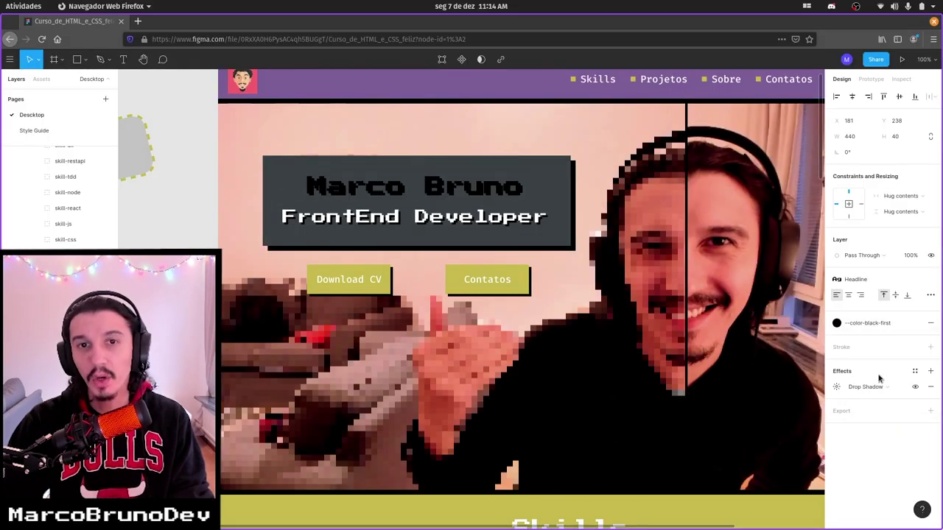
# Experiment with the headline's fill layers and begin creating a new colour style
pyautogui.click(930, 324)
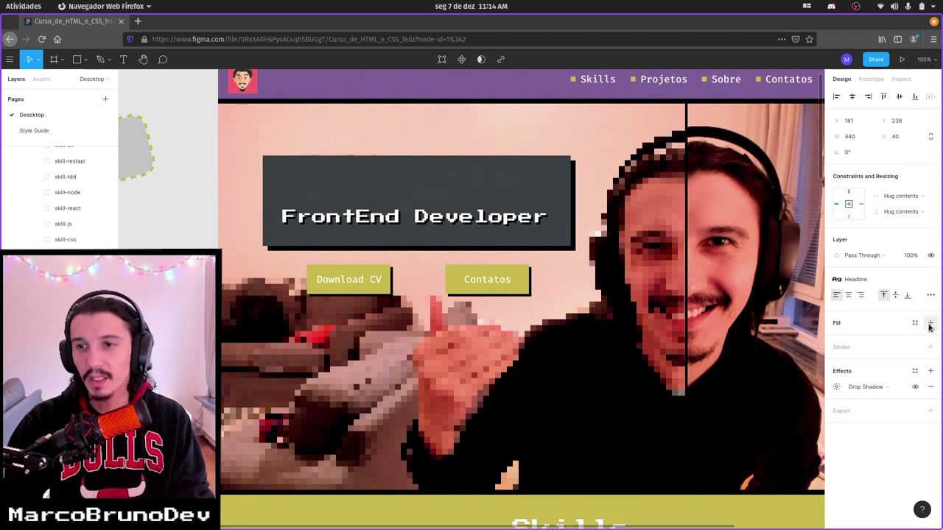
pyautogui.click(691, 209)
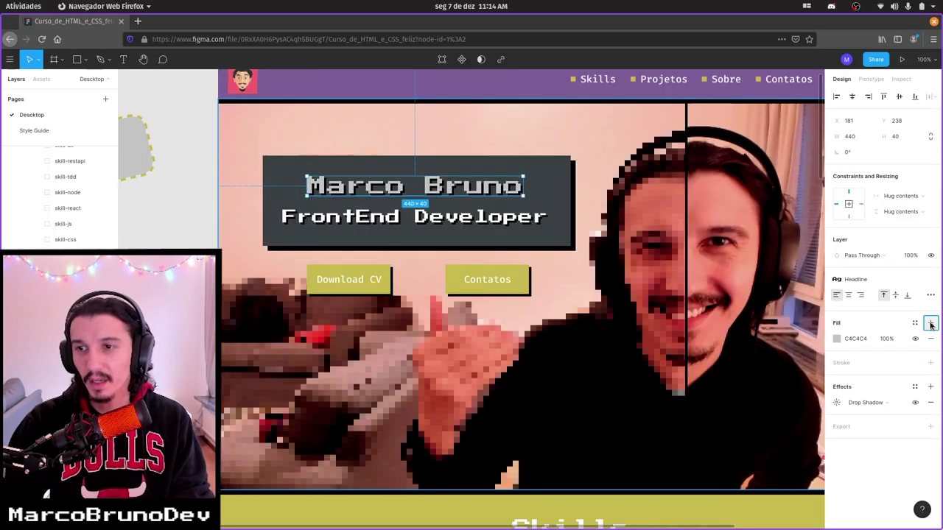
pyautogui.click(930, 322)
pyautogui.click(929, 339)
pyautogui.click(915, 324)
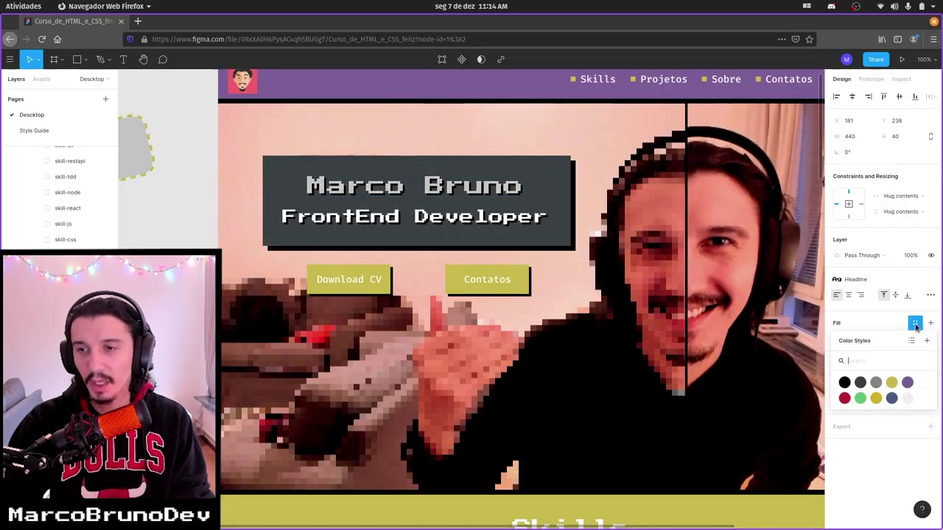
pyautogui.click(926, 341)
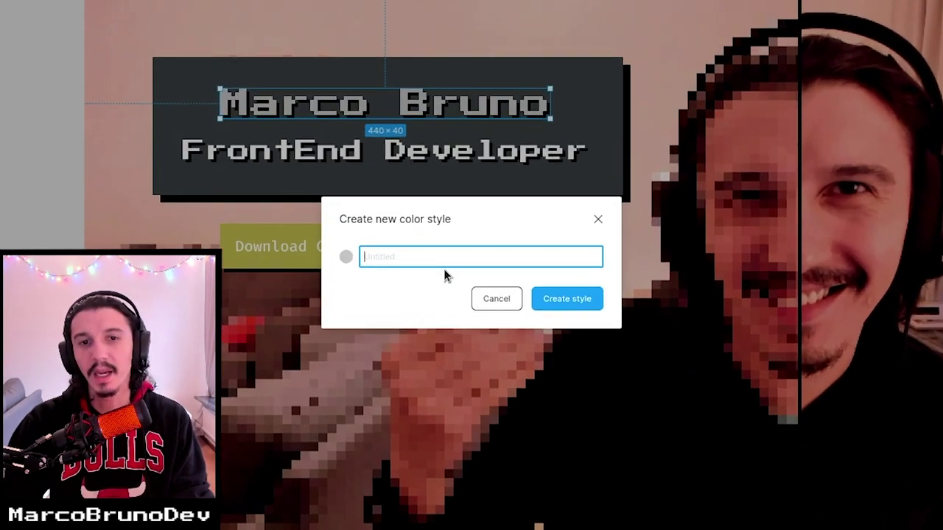
pyautogui.click(444, 249)
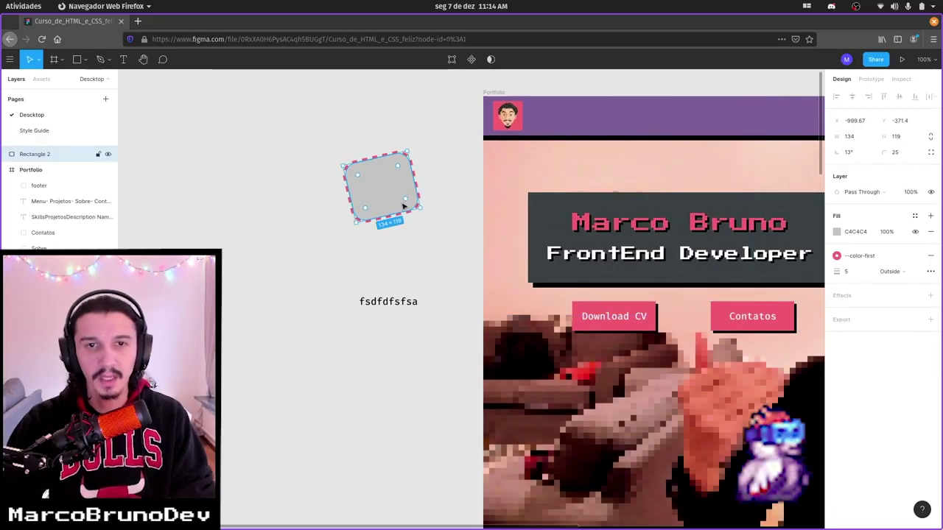
# Delete the rotated Rectangle 2 and the fsdfdfsfsa text layer
pyautogui.press('Delete')
pyautogui.click(388, 302)
pyautogui.press('Delete')
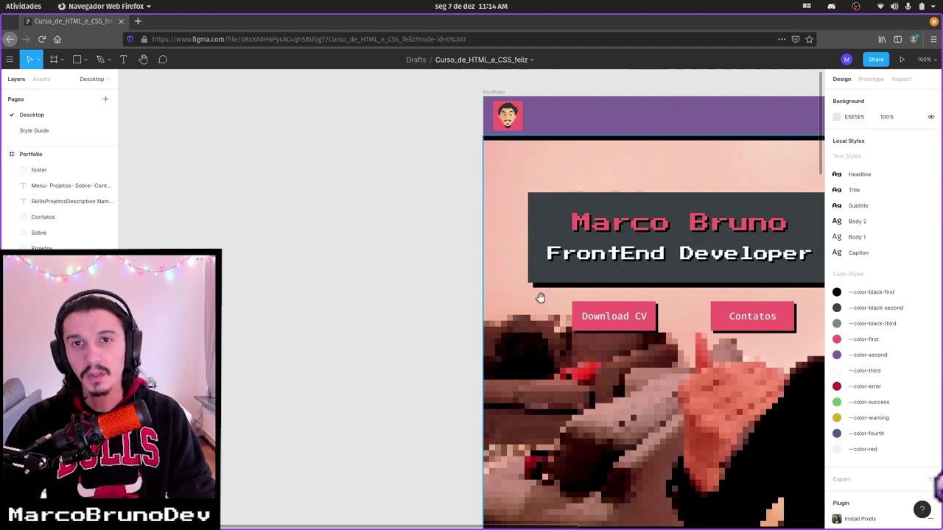
pyautogui.moveTo(540, 298); pyautogui.dragTo(319, 245)
# Lock the Contatos group's proportions and scale it from 170×60 to about 241×85
pyautogui.click(532, 289)
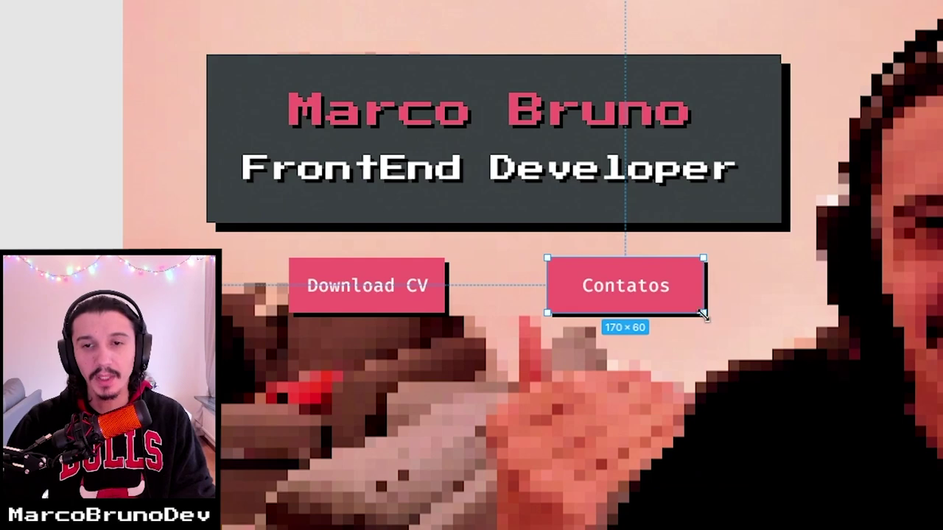
pyautogui.moveTo(551, 289); pyautogui.dragTo(592, 316)
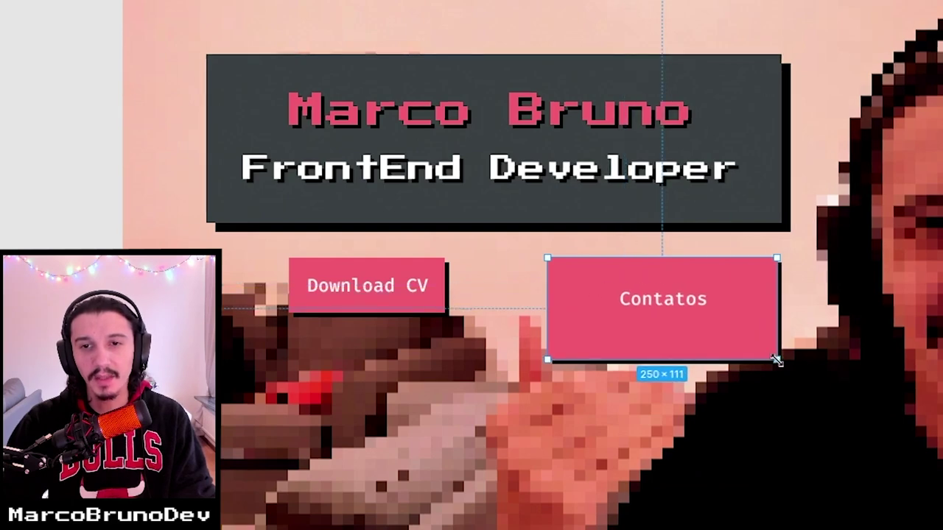
pyautogui.hotkey('ctrl', 'z')
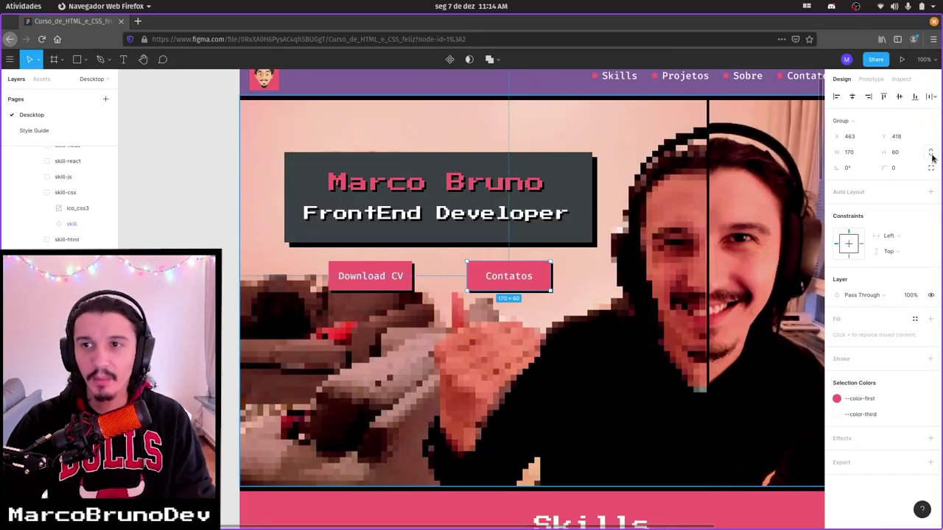
pyautogui.click(931, 155)
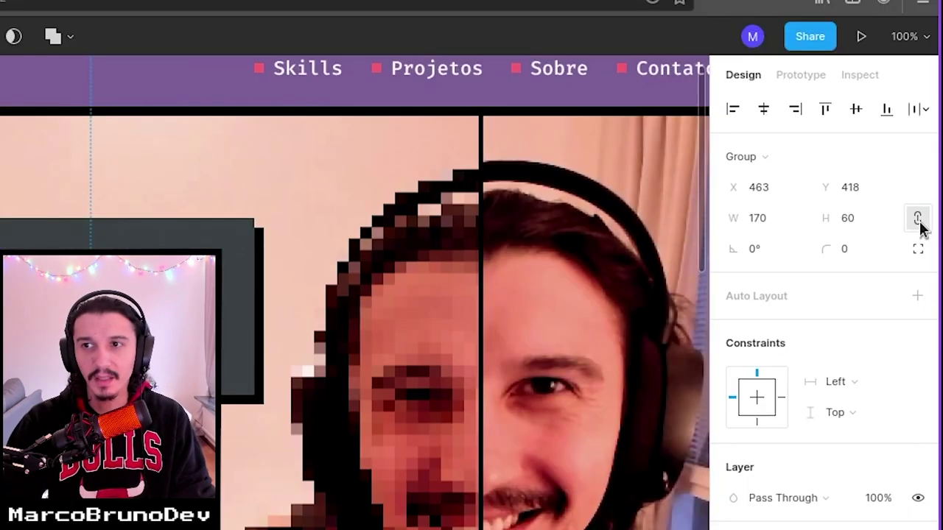
pyautogui.click(918, 221)
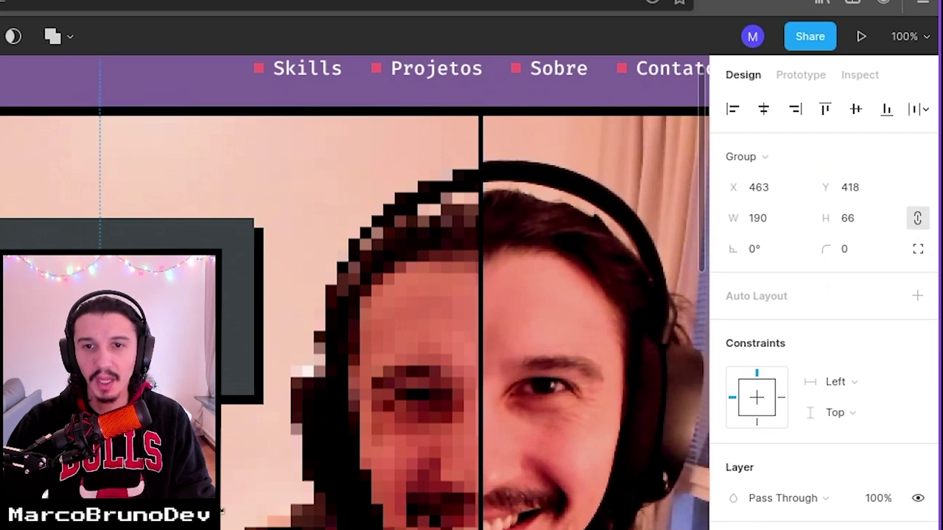
pyautogui.moveTo(561, 294); pyautogui.dragTo(681, 336)
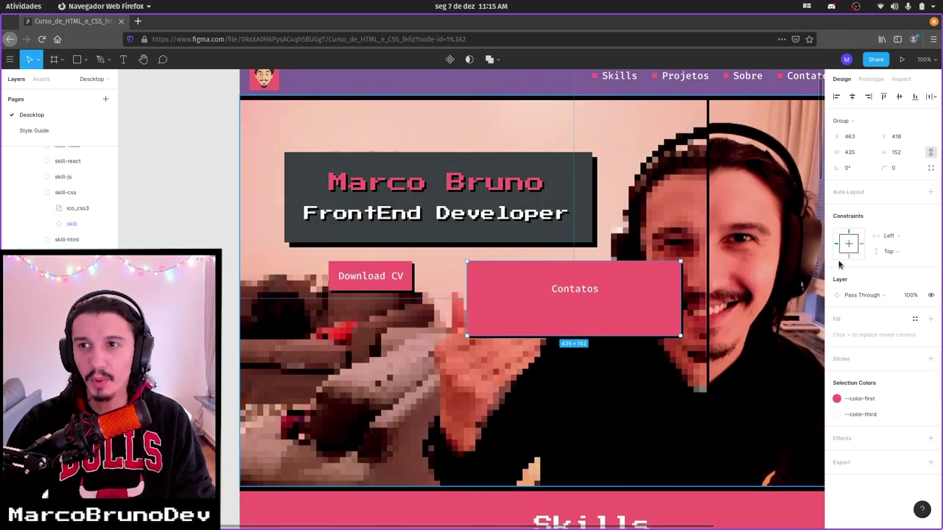
pyautogui.hotkey('ctrl', 'z')
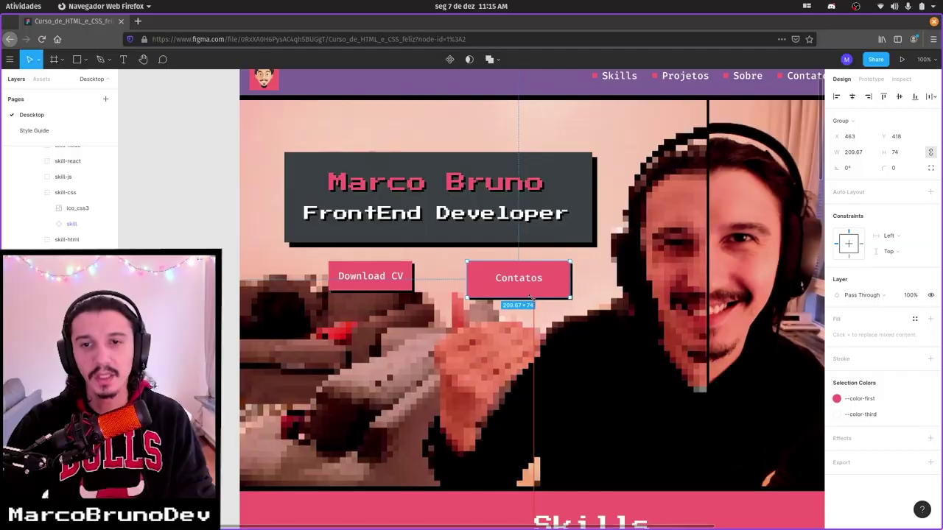
pyautogui.moveTo(560, 293)
pyautogui.mouseDown()
pyautogui.moveTo(599, 330)
pyautogui.moveTo(552, 292)
pyautogui.mouseUp()
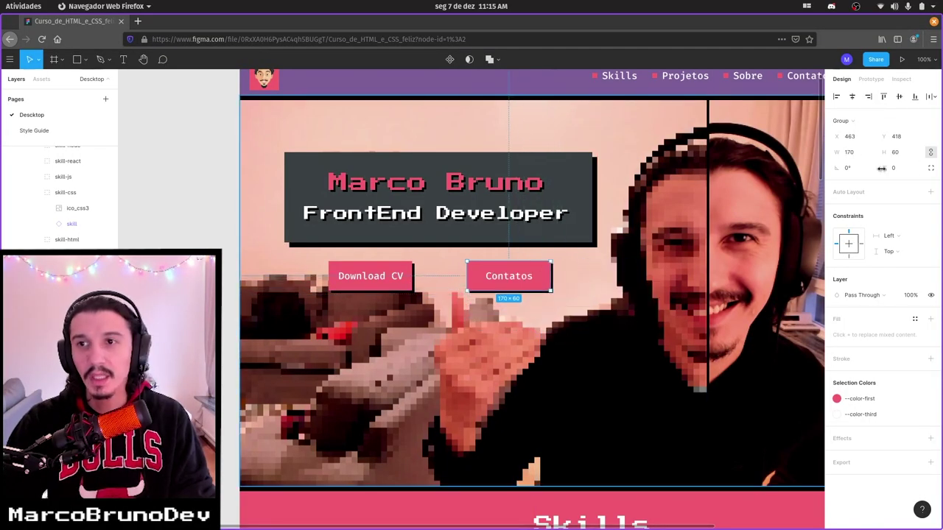
pyautogui.moveTo(890, 152); pyautogui.dragTo(896, 151)
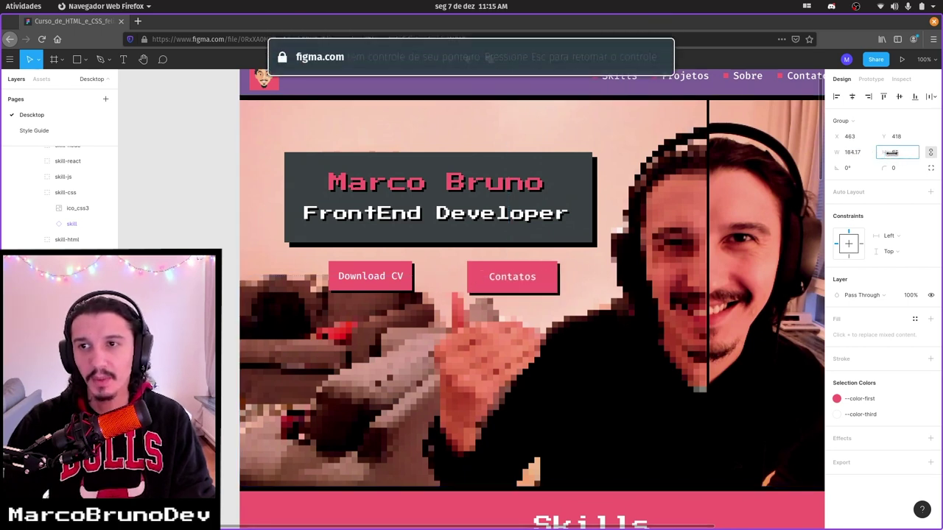
pyautogui.moveTo(909, 152); pyautogui.dragTo(897, 152)
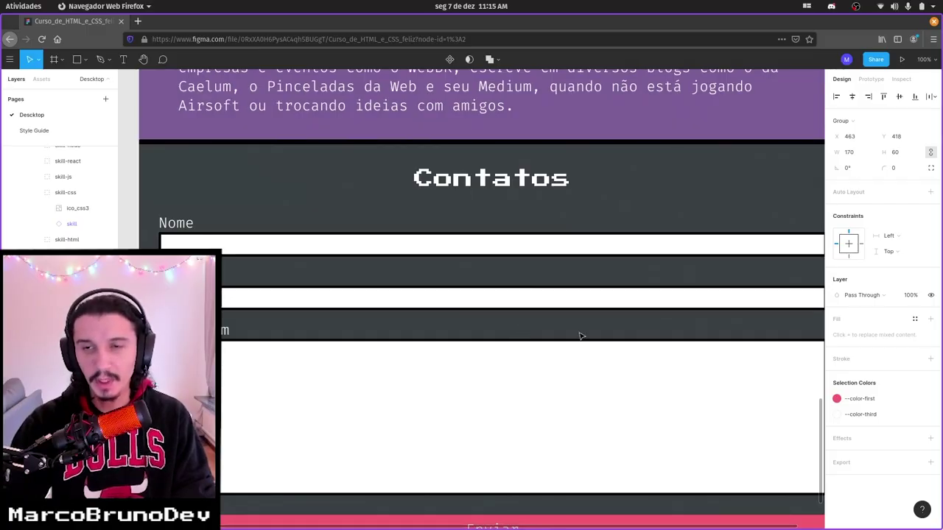
# Hide the Figma UI with Ctrl+\ and scroll through the full portfolio page
pyautogui.hotkey('ctrl', '\\')
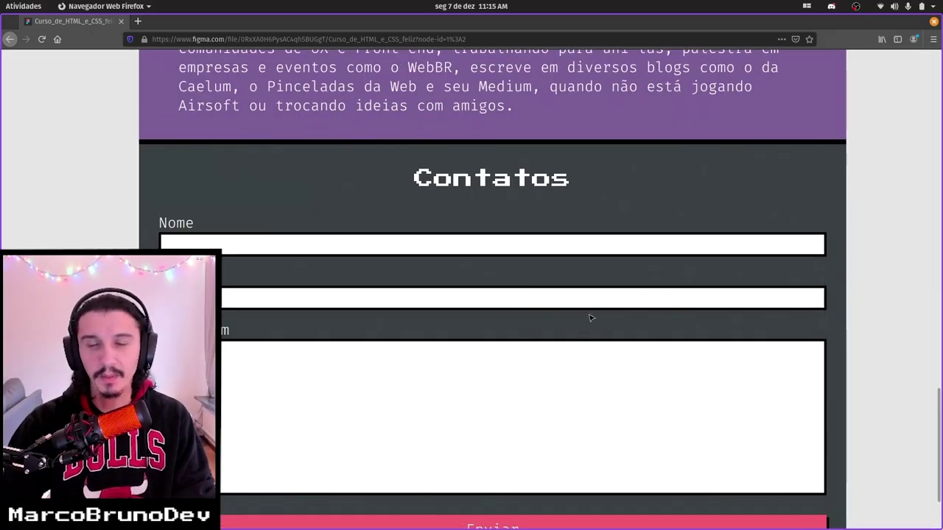
pyautogui.scroll(2, 586, 269)
pyautogui.scroll(2, 678, 326)
pyautogui.scroll(3, 658, 235)
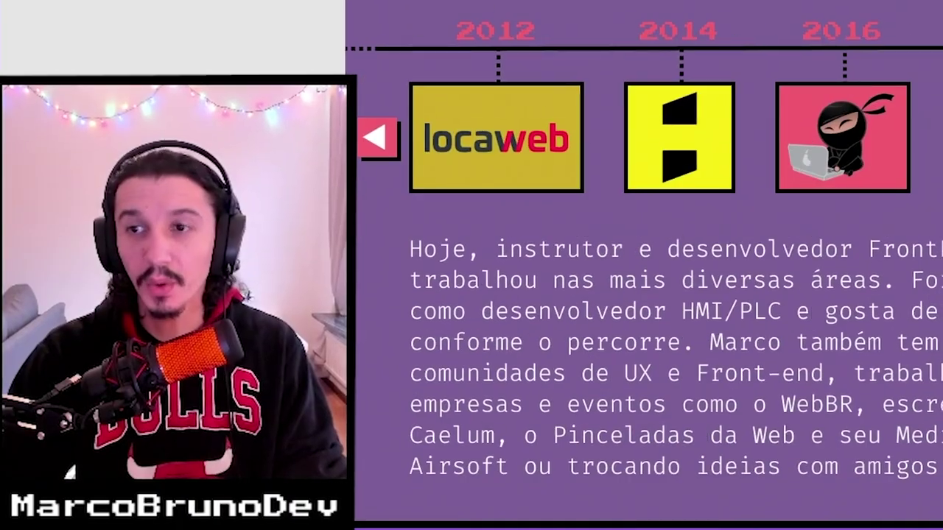
pyautogui.scroll(3, 649, 294)
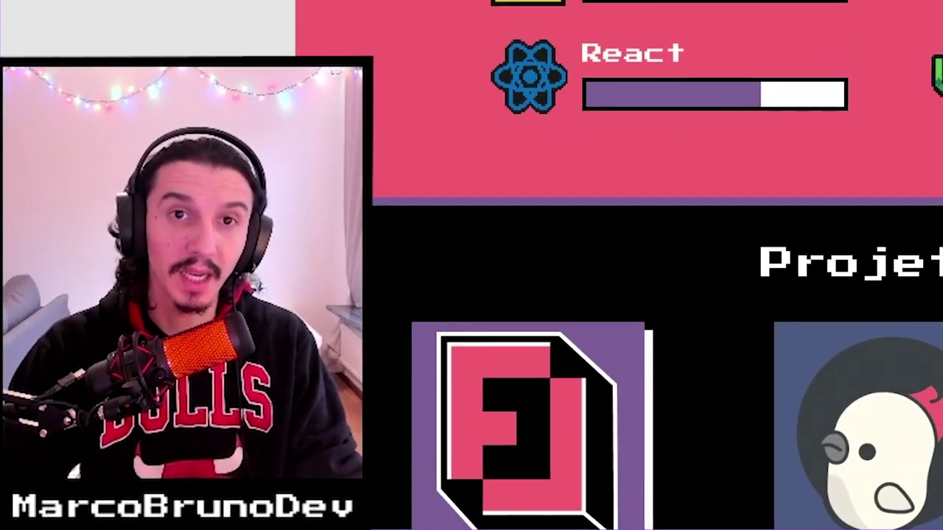